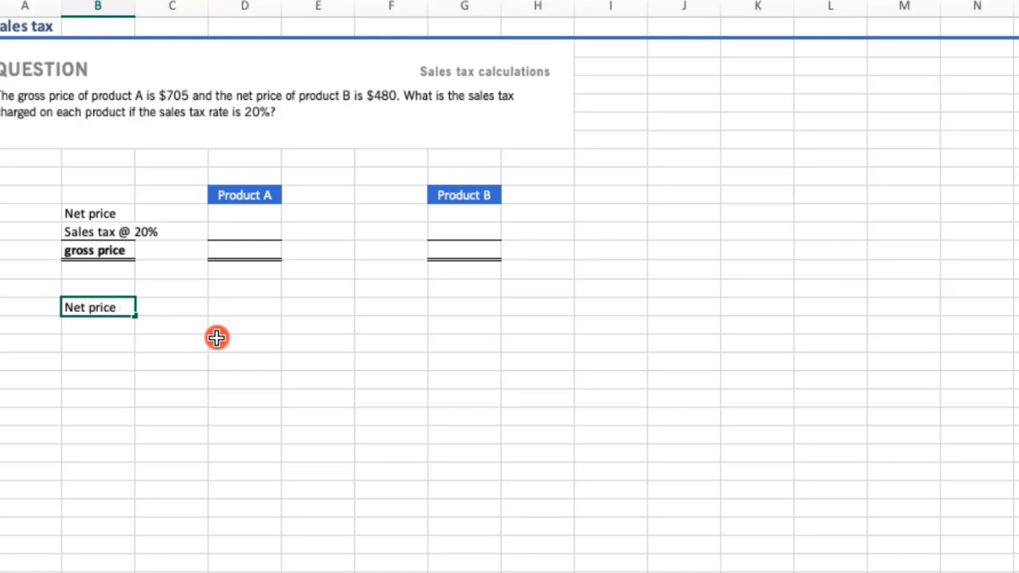
Step: Add the labels "Sales tax" and "Gross price" in the two cells beneath the lower "Net price" label
key("Return")
type("Sales")
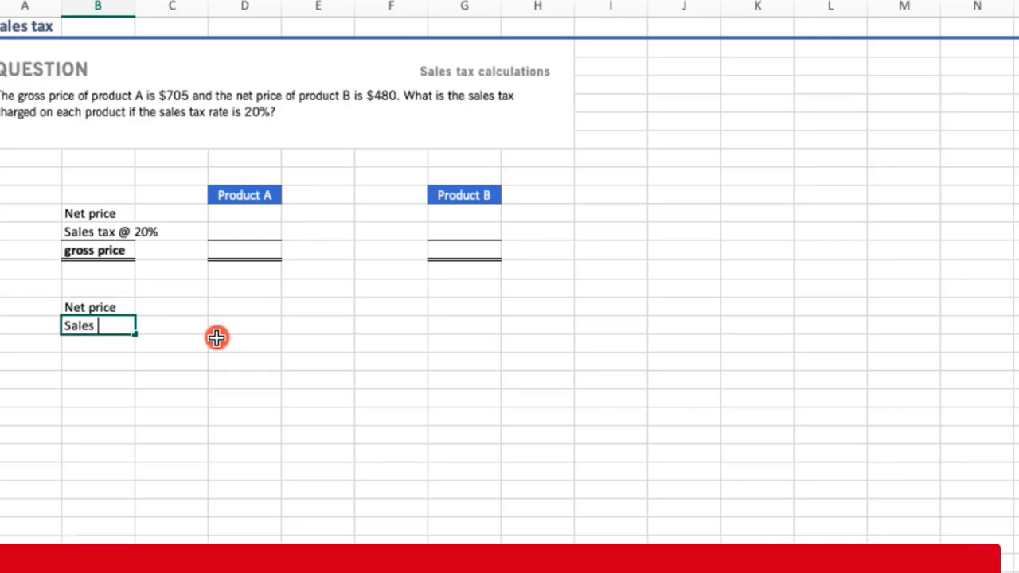
type(" tax")
key("Return")
type("Gross price")
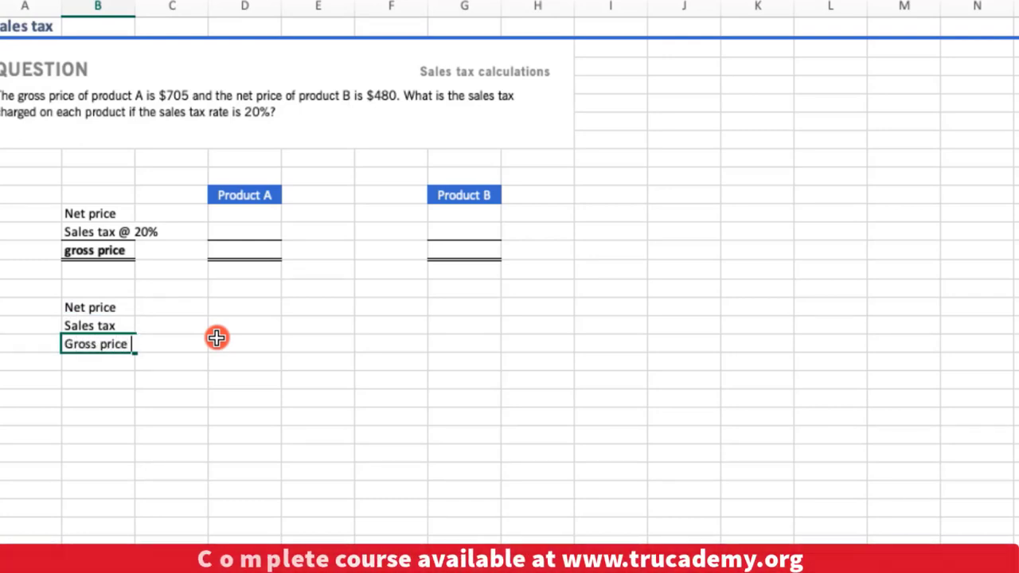
key("Return")
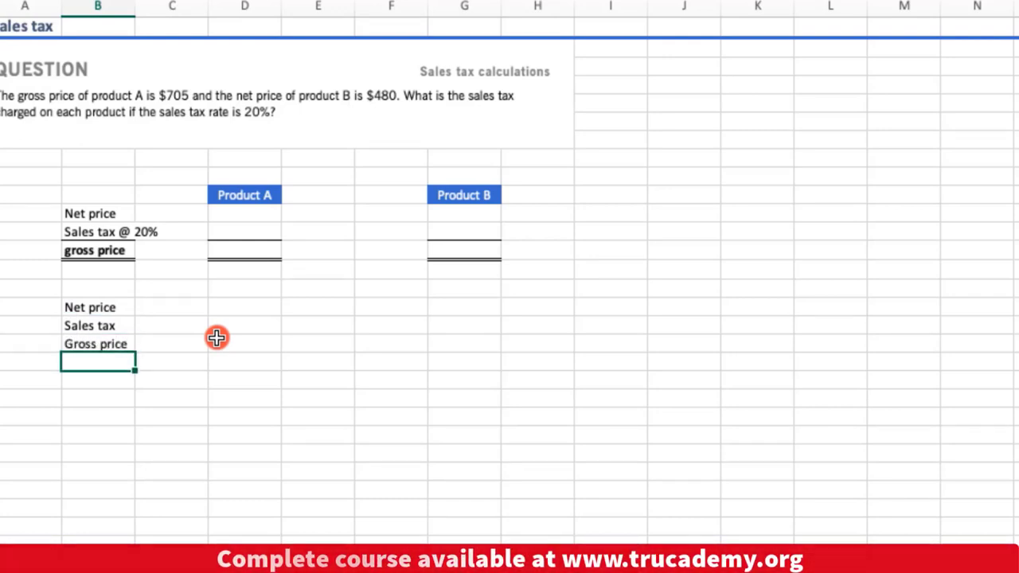
Step: Enter the note "(Exclusive of sales tax)" in column C beside the lower "Net price" label
key("Up")
key("Up")
key("Up")
key("Up")
key("Right")
key("Down")
type("(")
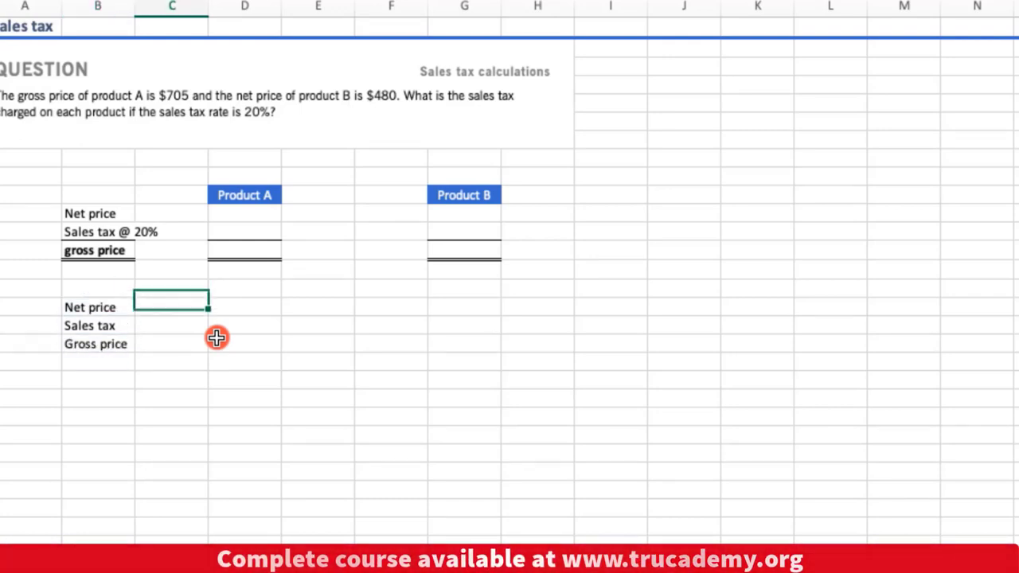
type("E")
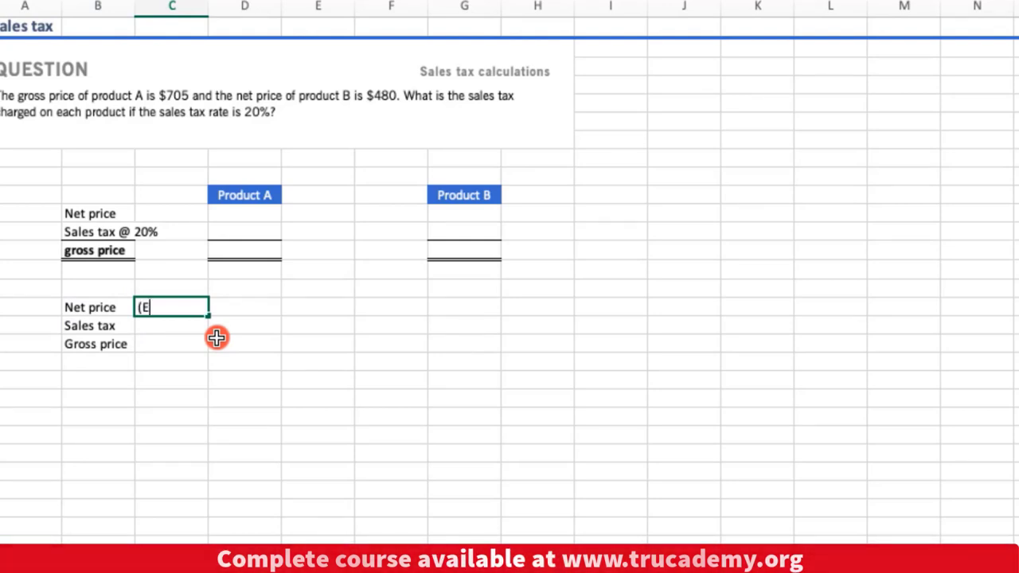
type("xclusive of s")
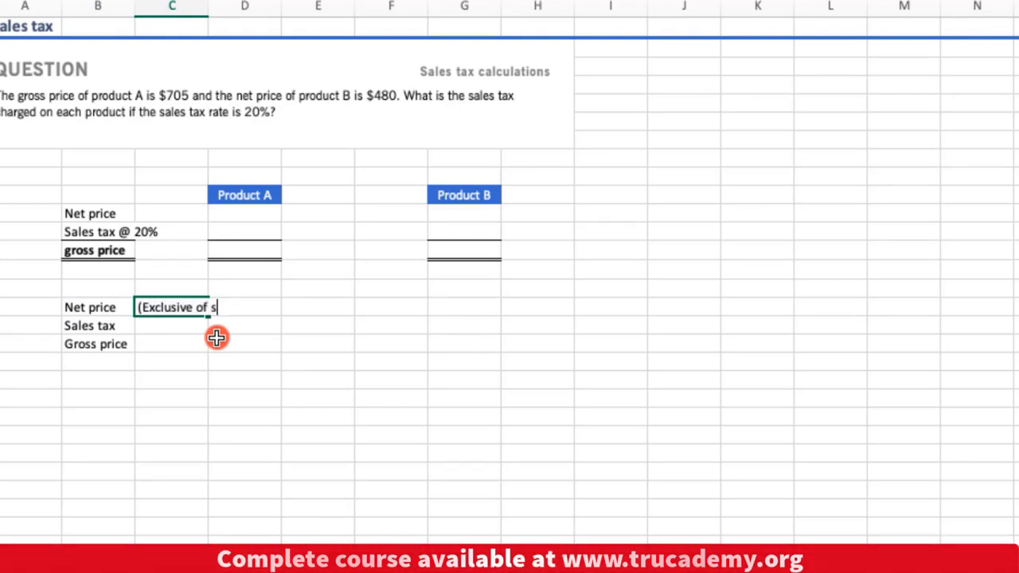
type("ales tax")
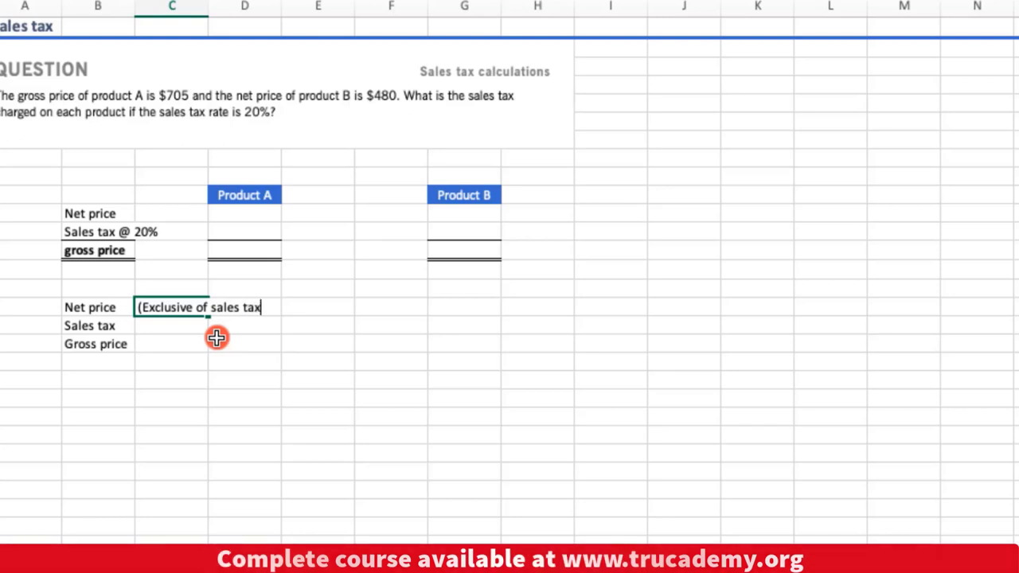
type(")")
Step: Enter the note "(Inclusive of sales tax)" in column C beside the lower "Gross price" label
key("Down")
key("Down")
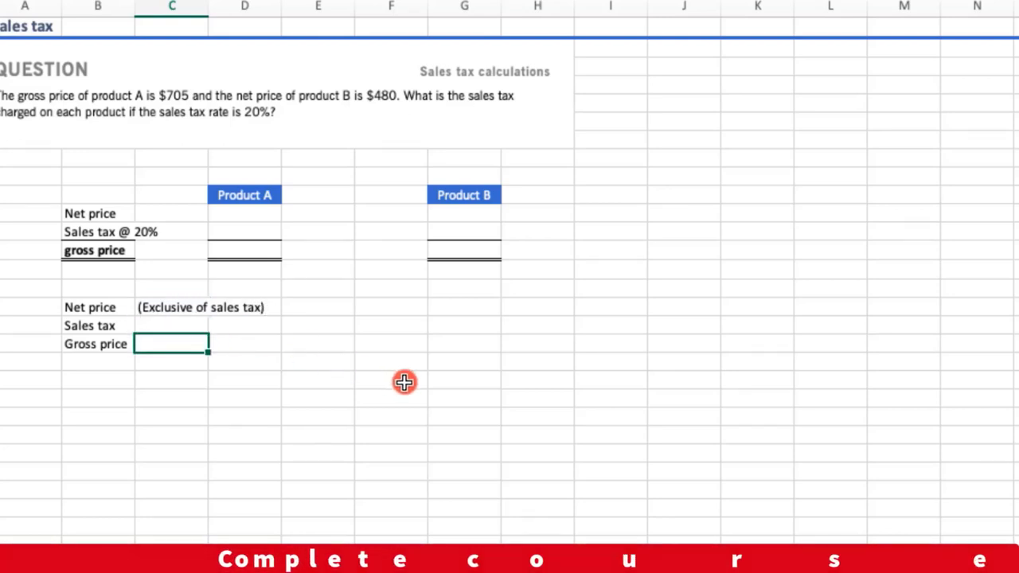
type("(Inclusive")
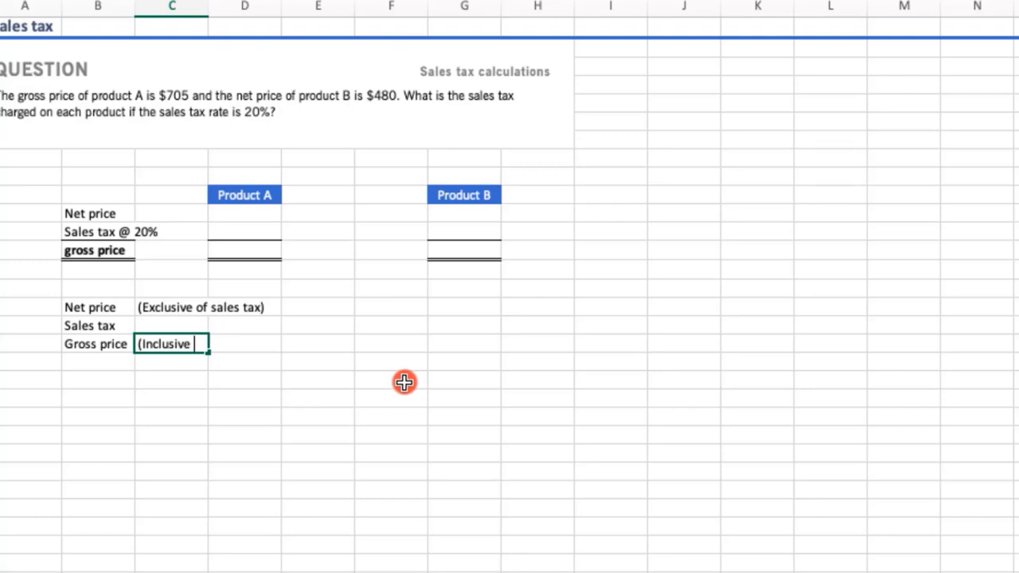
type(" of sales tax")
key("Return")
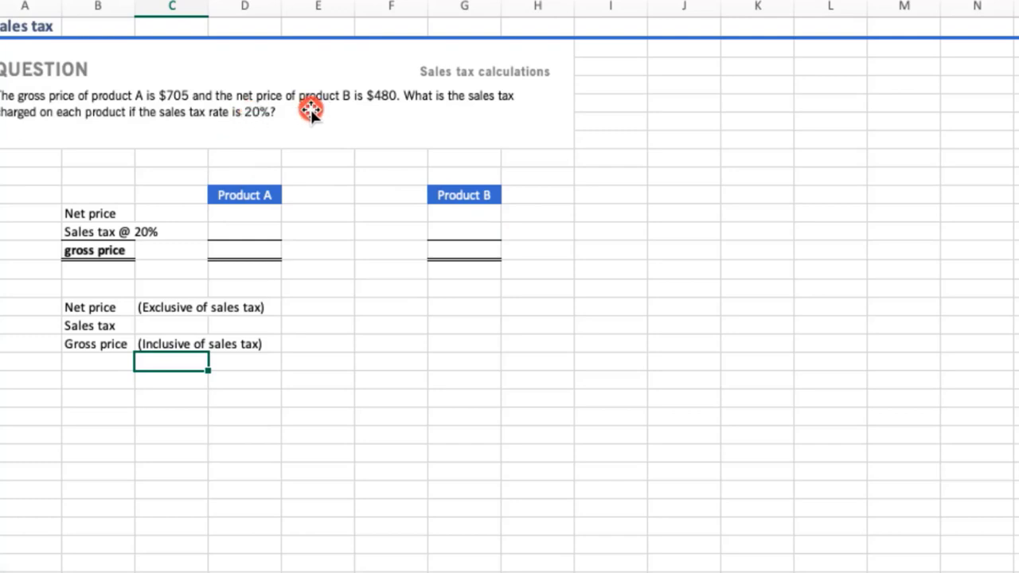
Step: Enter 480 as the net price of Product B
left_click(480, 215)
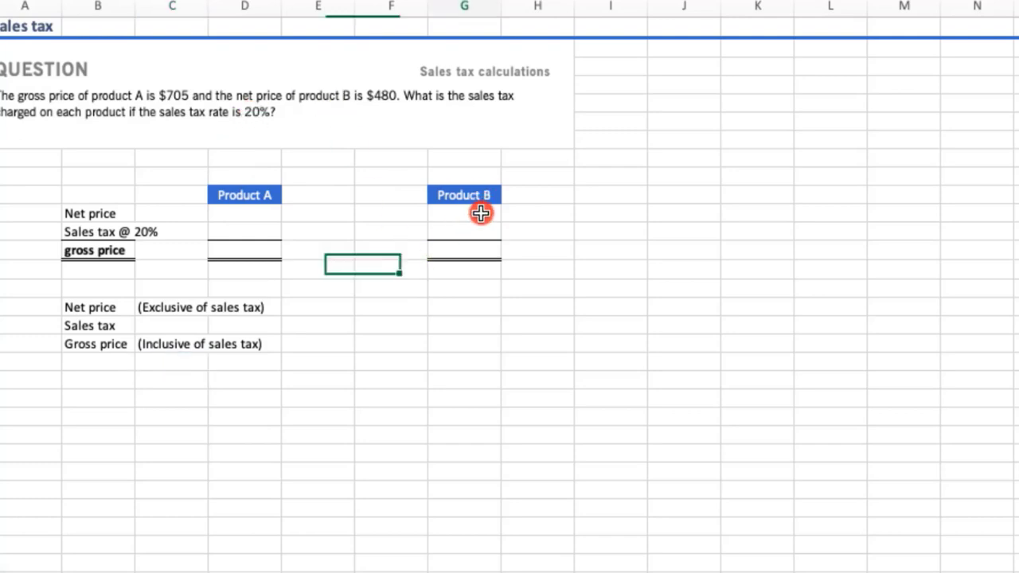
type("480")
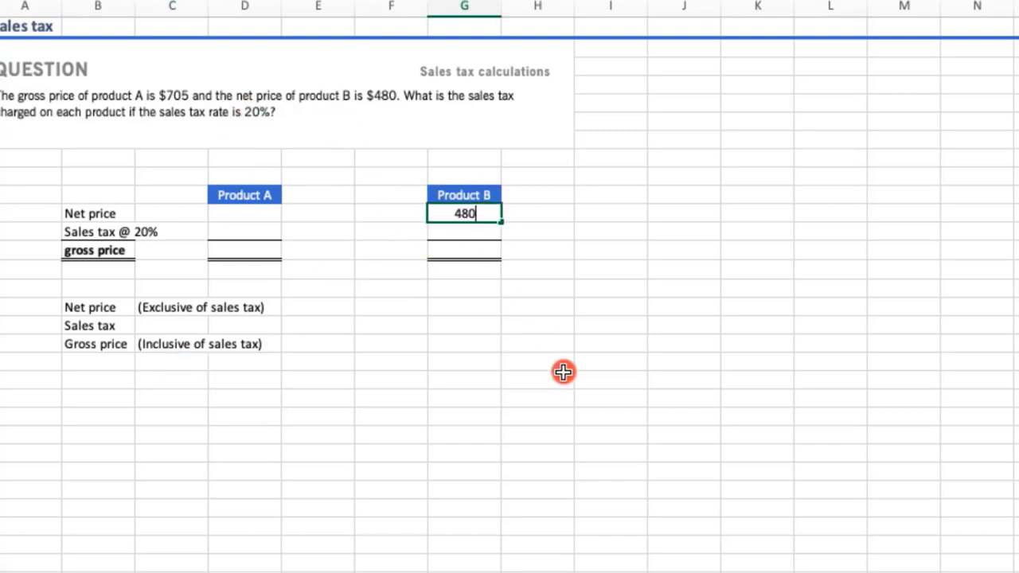
key("Return")
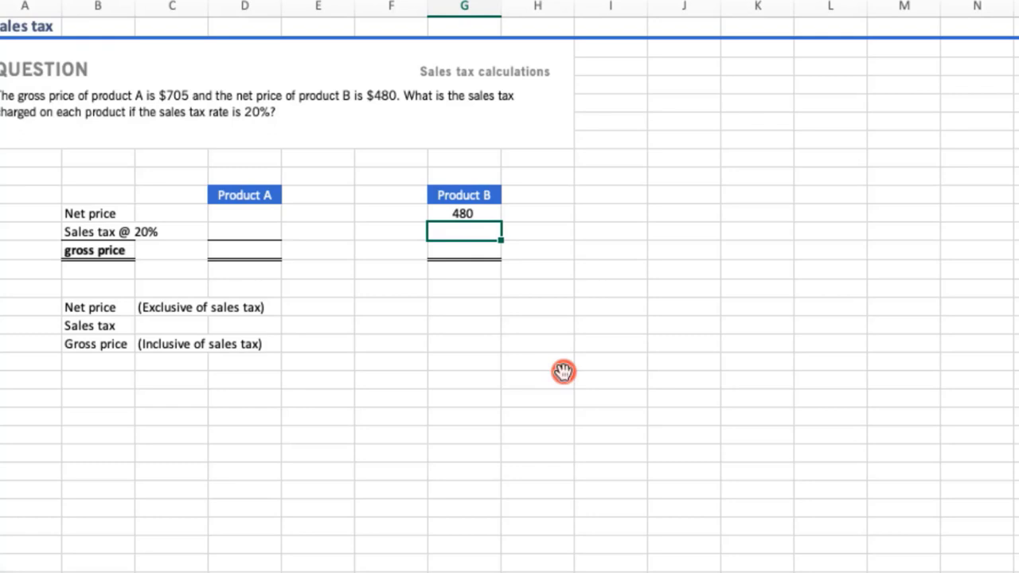
Step: Enter the percentages in column H beside Product B: 100% for net price, 20% for sales tax and 120% for gross price
left_click(479, 249)
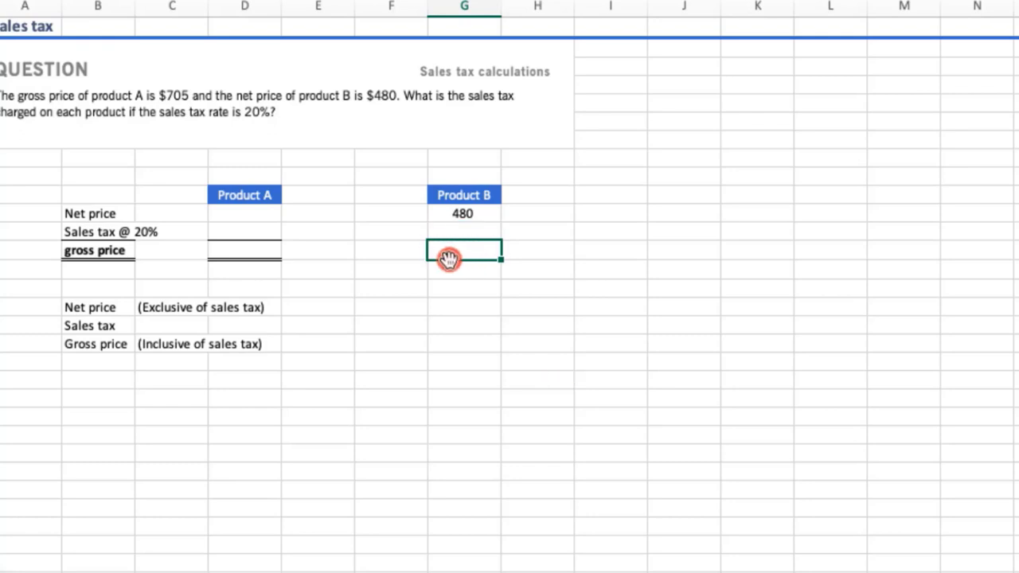
left_click(534, 233)
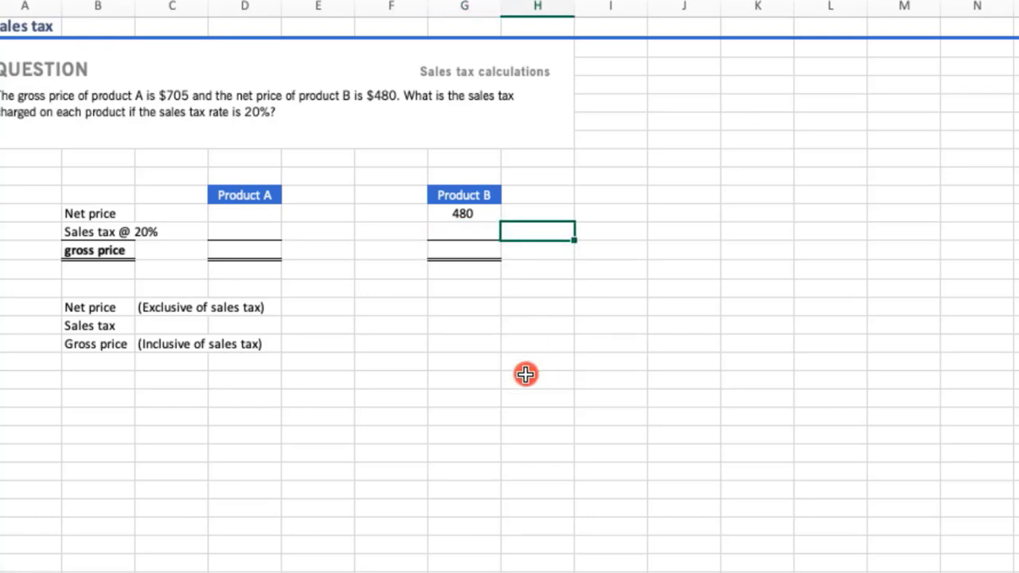
type("20%")
key("Return")
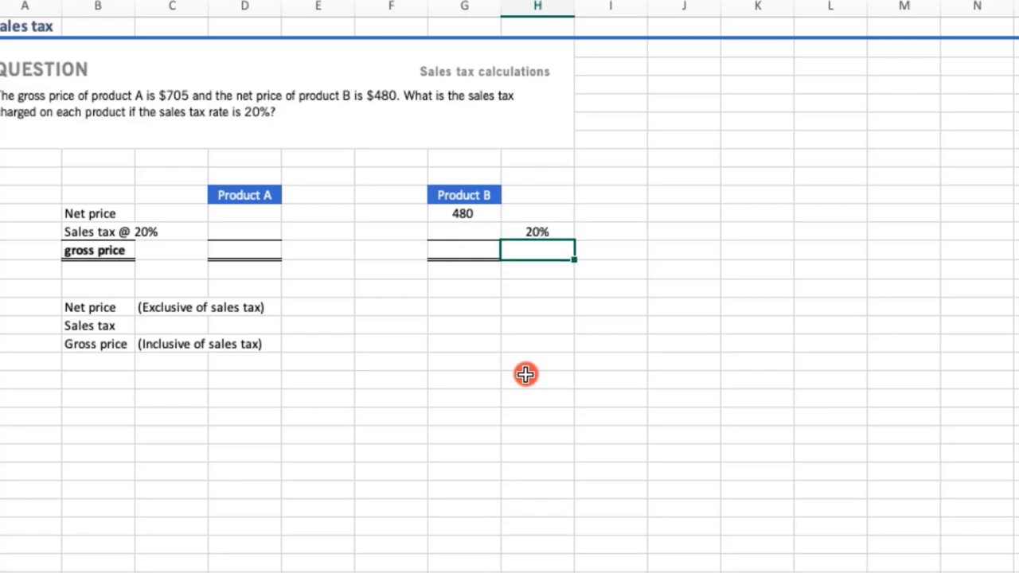
left_click(467, 214)
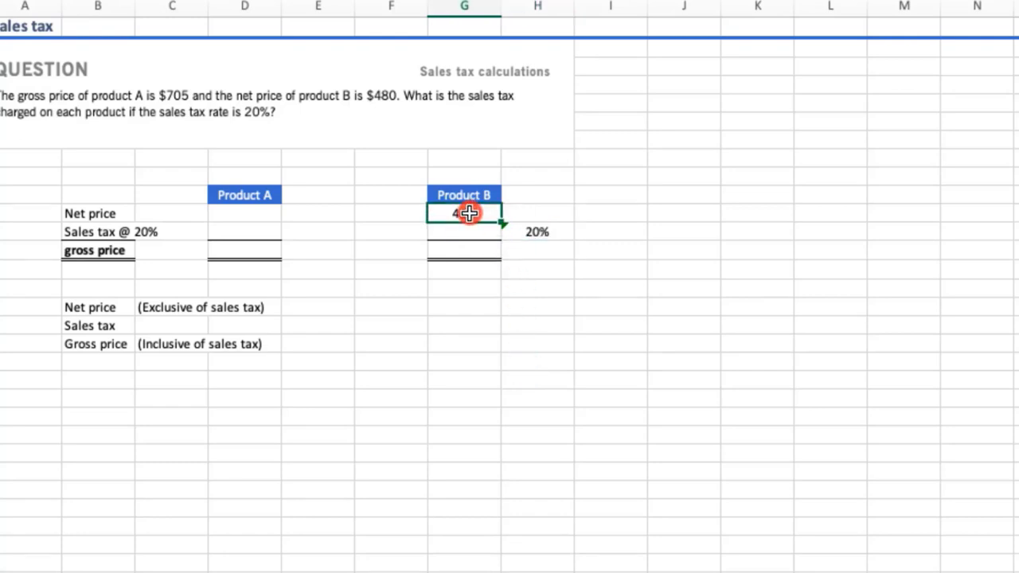
left_click(528, 214)
type("100")
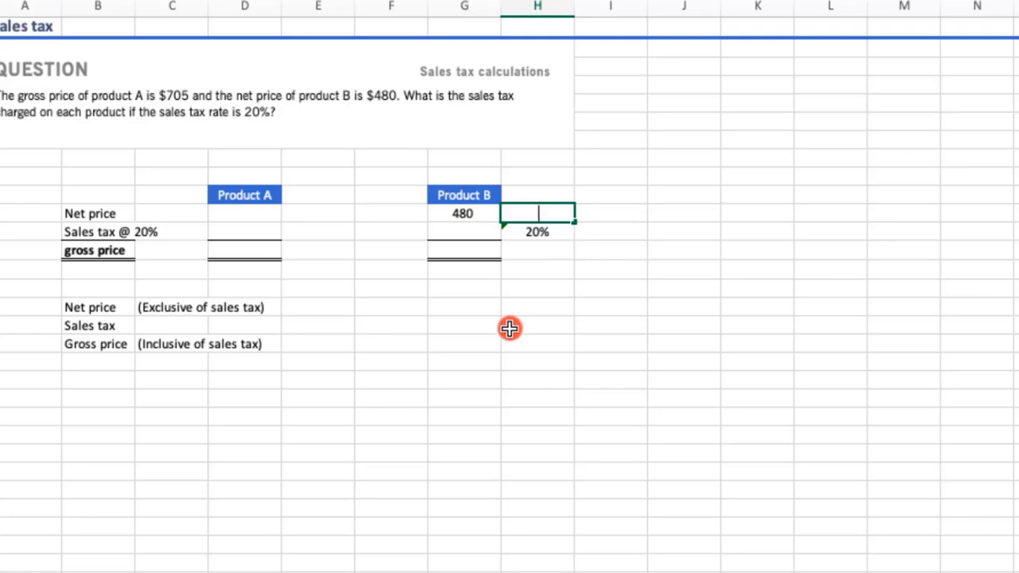
type("%")
key("Return")
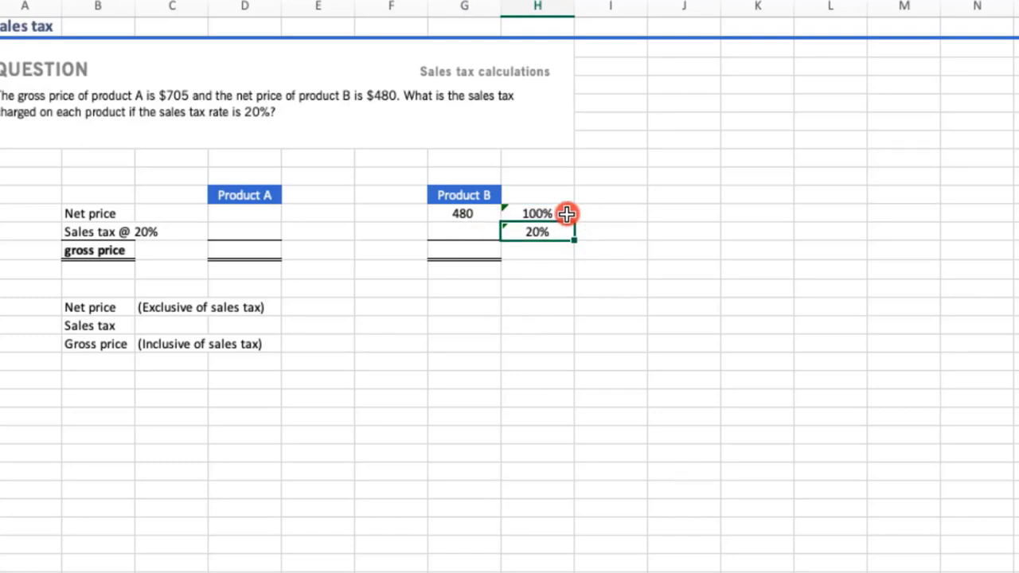
left_click(558, 253)
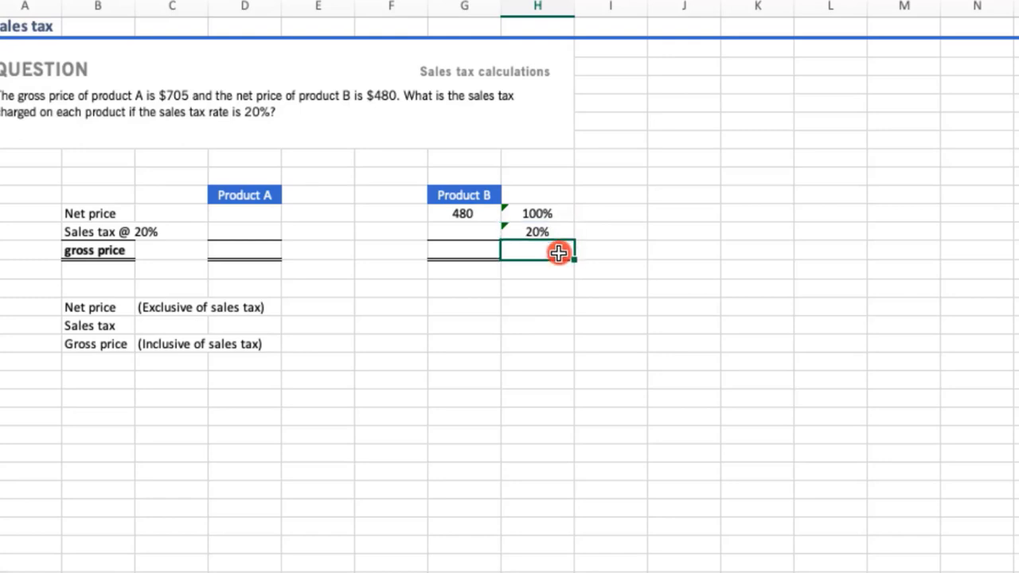
type("120%")
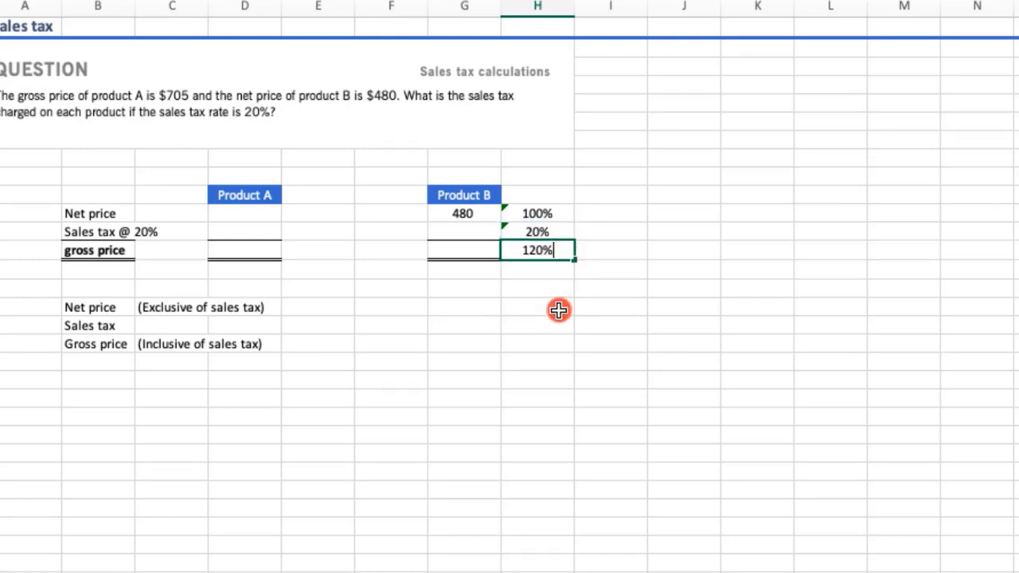
key("Return")
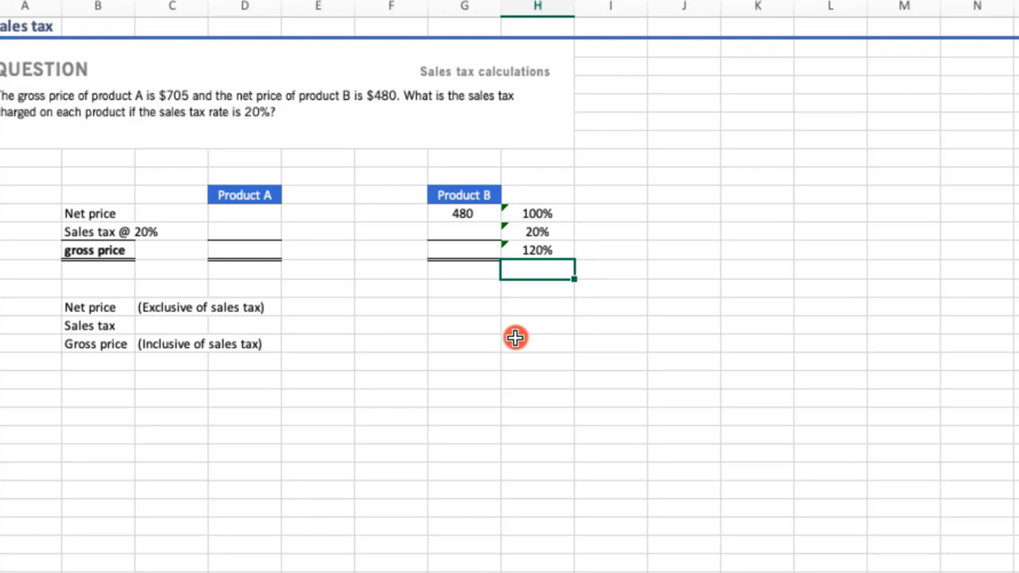
Step: Calculate Product B's sales tax with the formula =G183*0.2
left_click(457, 232)
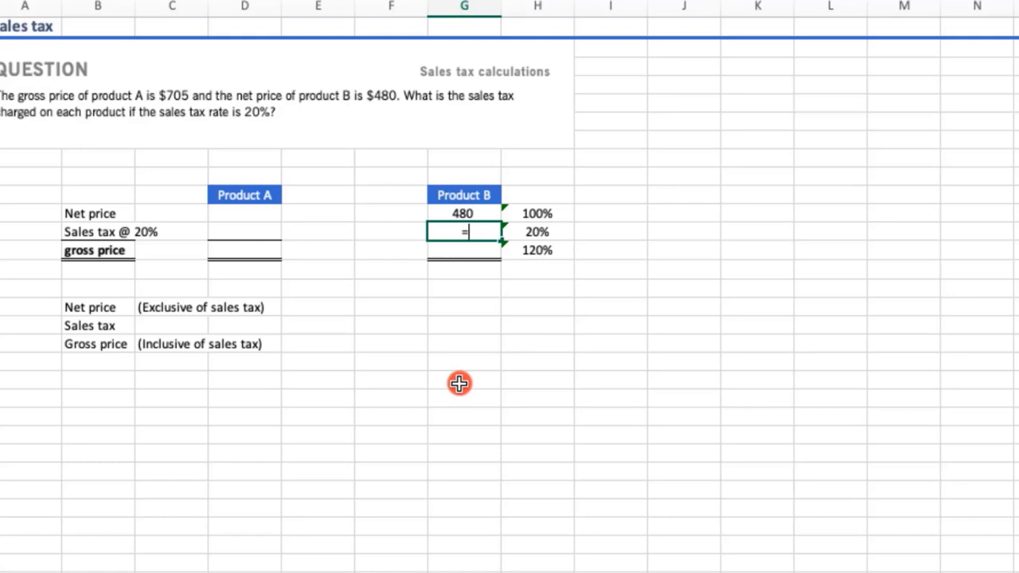
type("=")
key("Up")
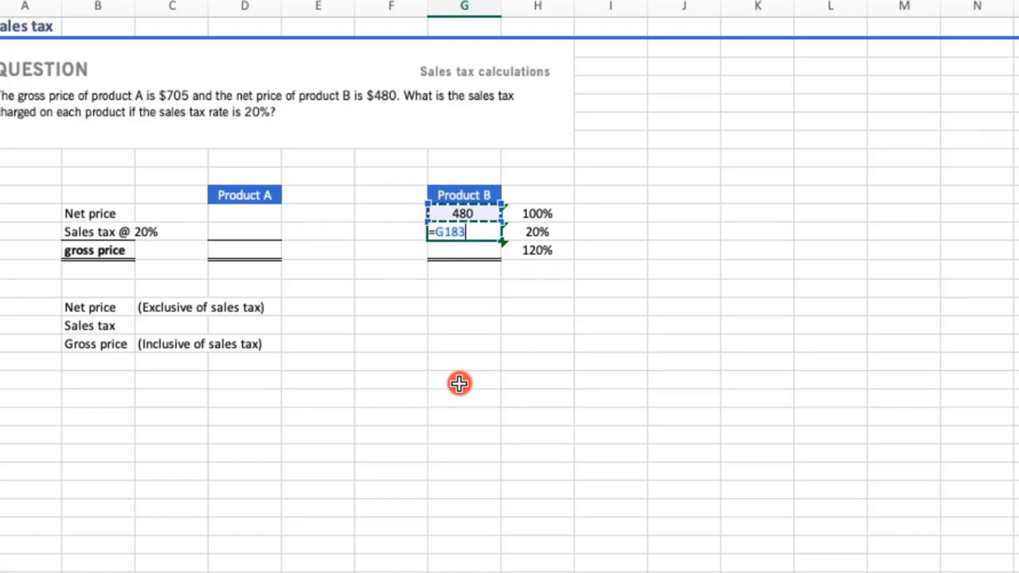
type("*")
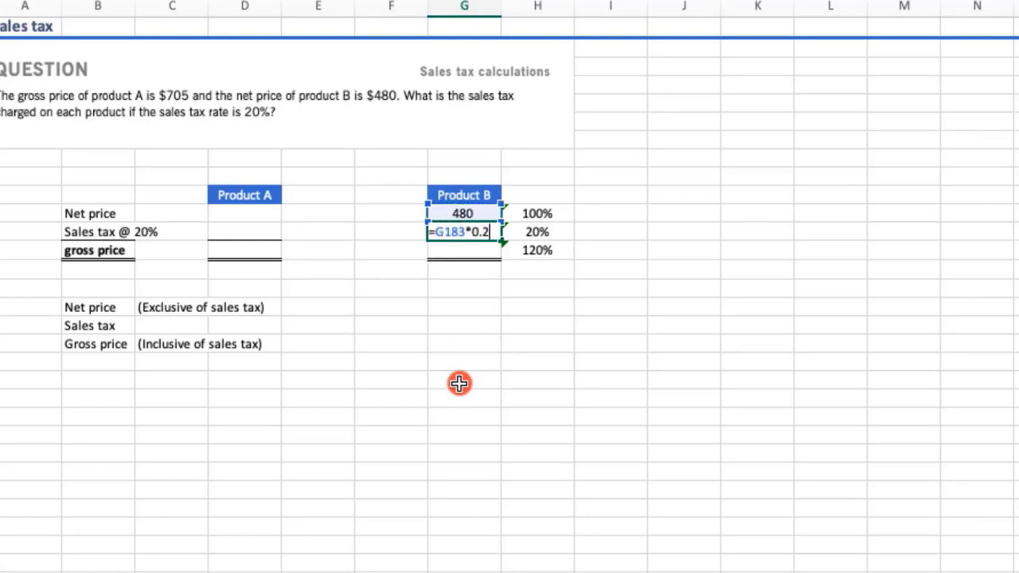
key("Return")
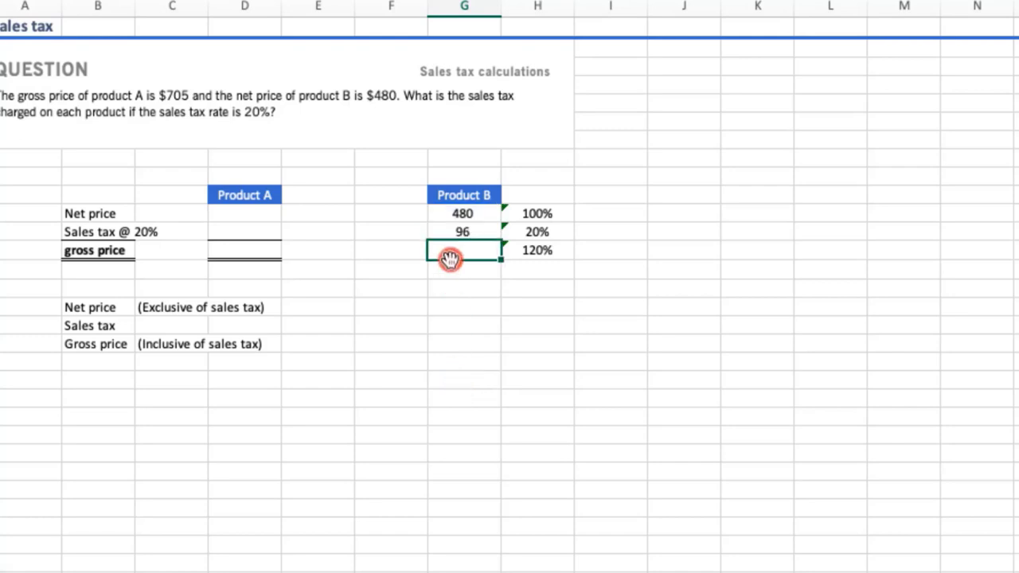
Step: Write the note "Sales tax = Net price + (Netprice x sales tax)" in column G, on the row of the lower "Net price" label
left_click(475, 232)
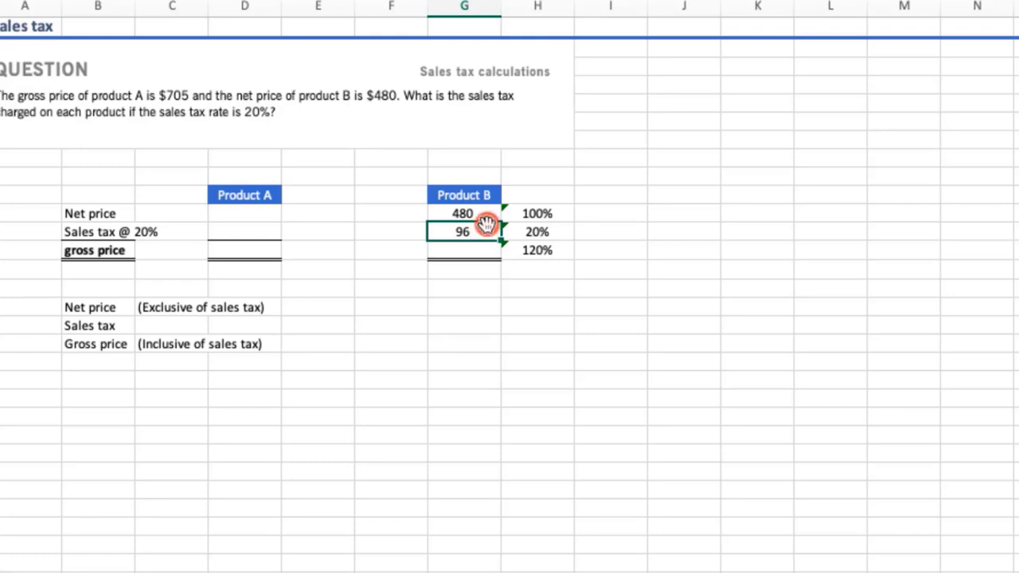
left_click(482, 212)
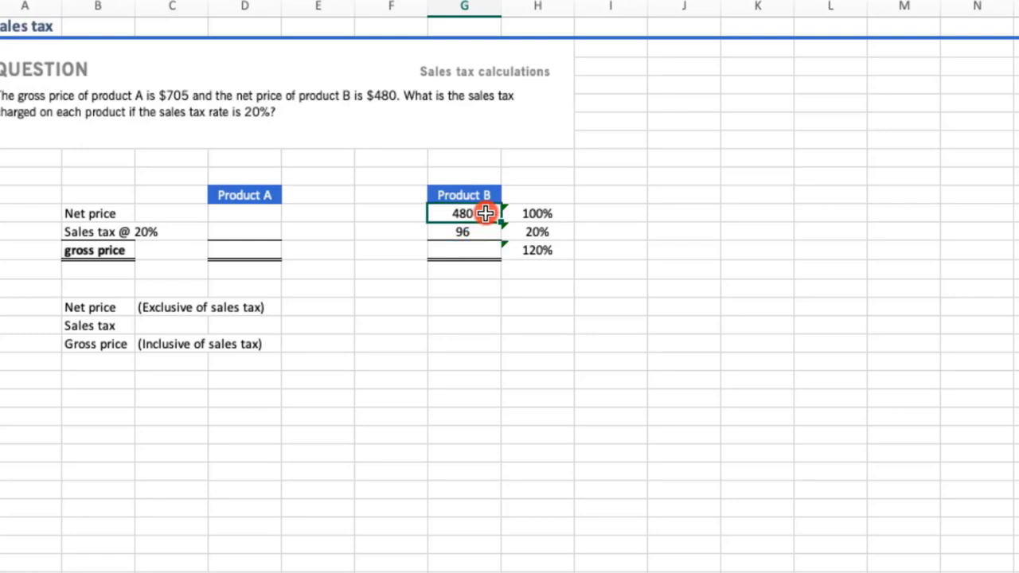
left_click(467, 309)
type("Sales tax = Net price x 20%")
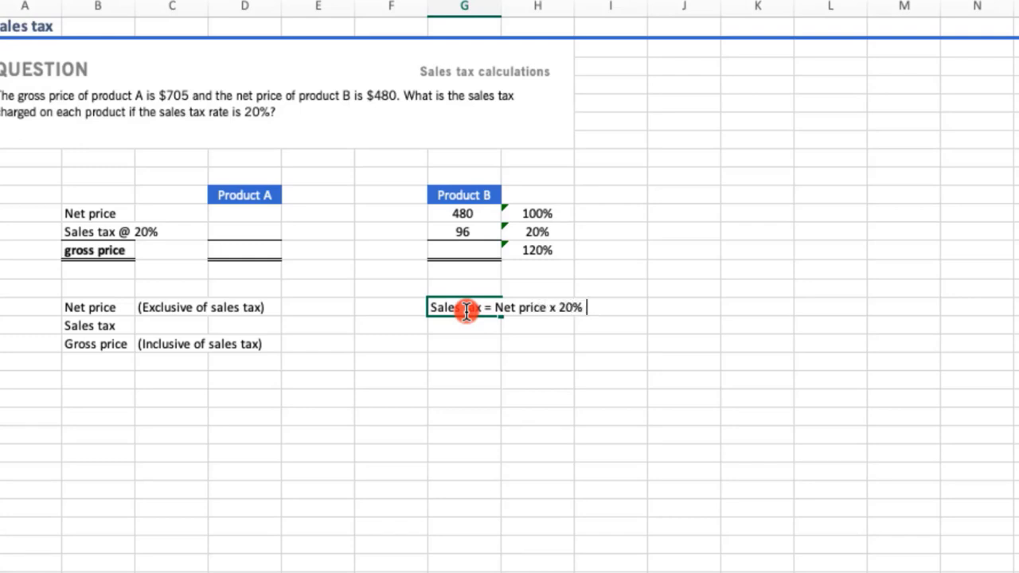
key("BackSpace")
key("BackSpace")
key("BackSpace")
key("BackSpace")
key("BackSpace")
key("BackSpace")
type("+ (Netprice x sal")
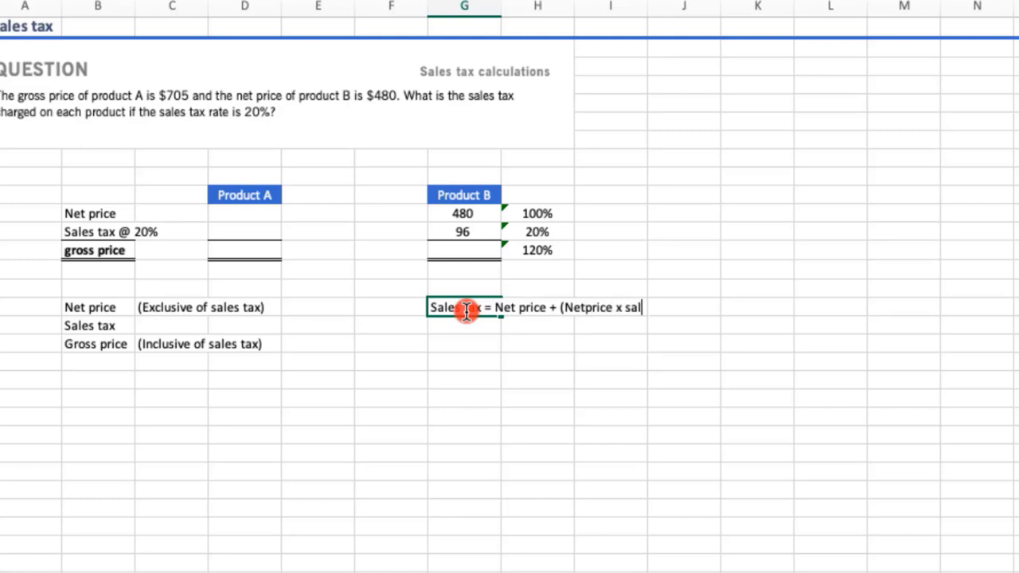
type("es tax")
key("Return")
left_click(474, 377)
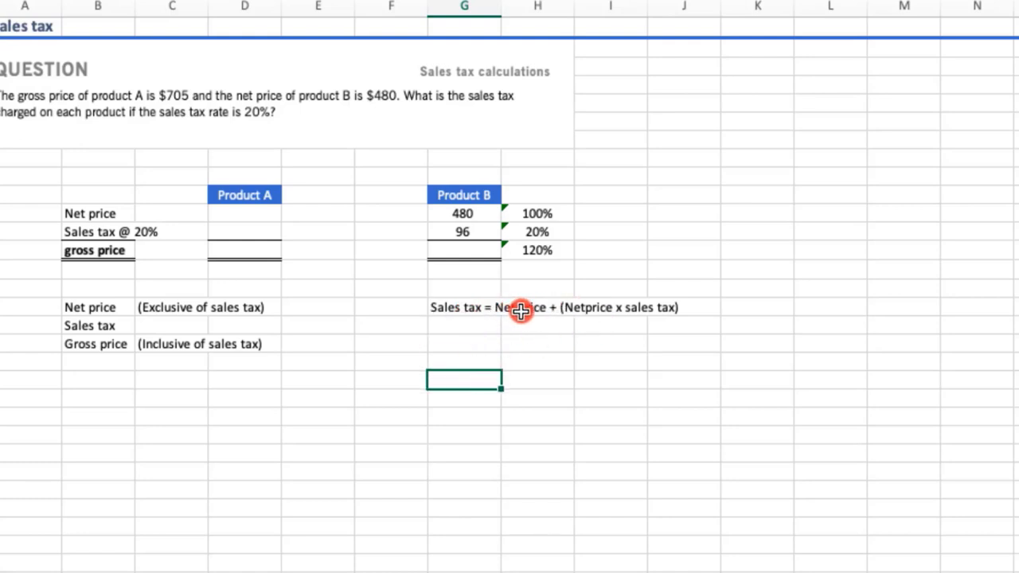
left_click(546, 227)
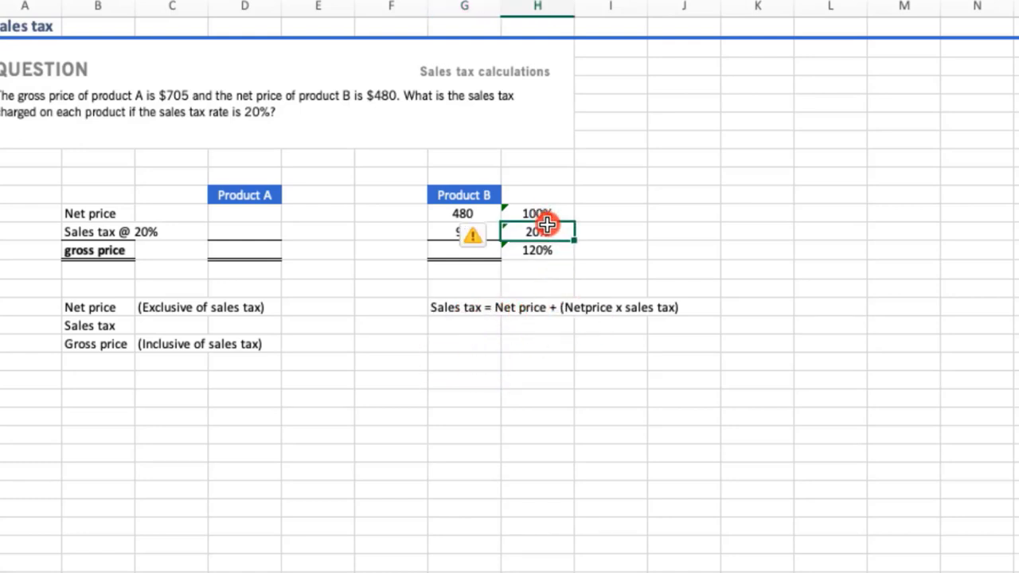
left_click(453, 254)
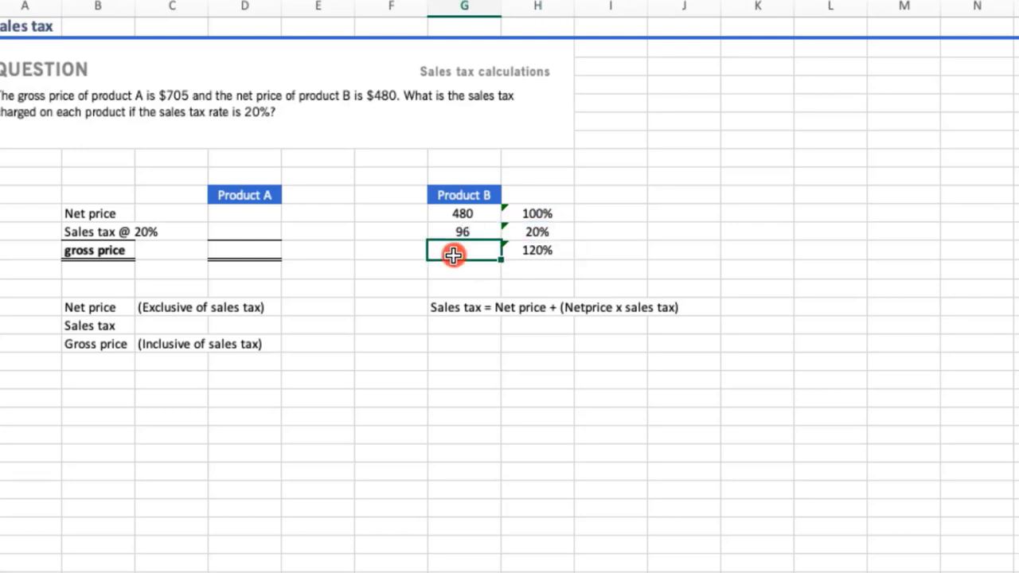
left_click(480, 215)
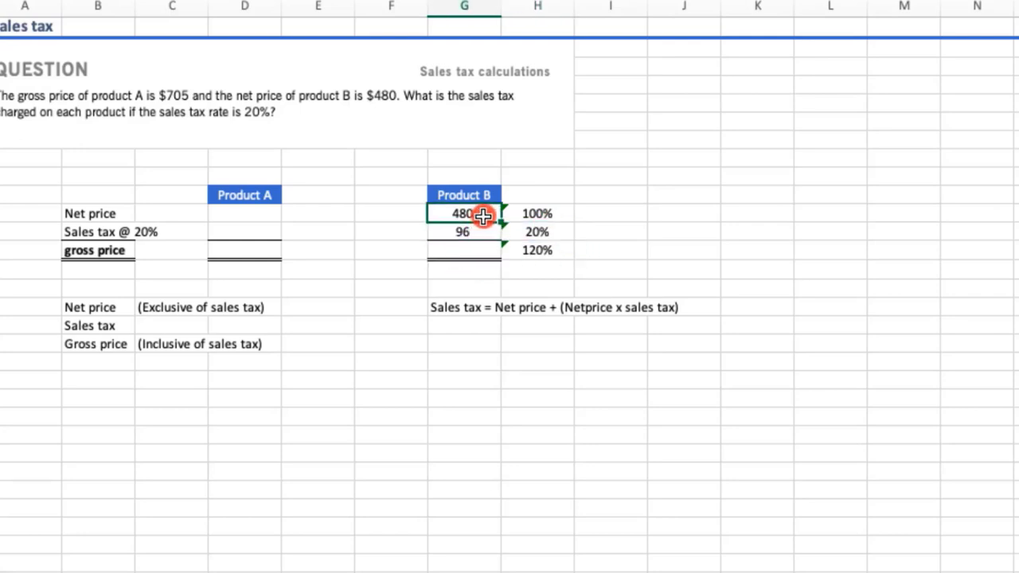
left_click(533, 232)
left_click(451, 235)
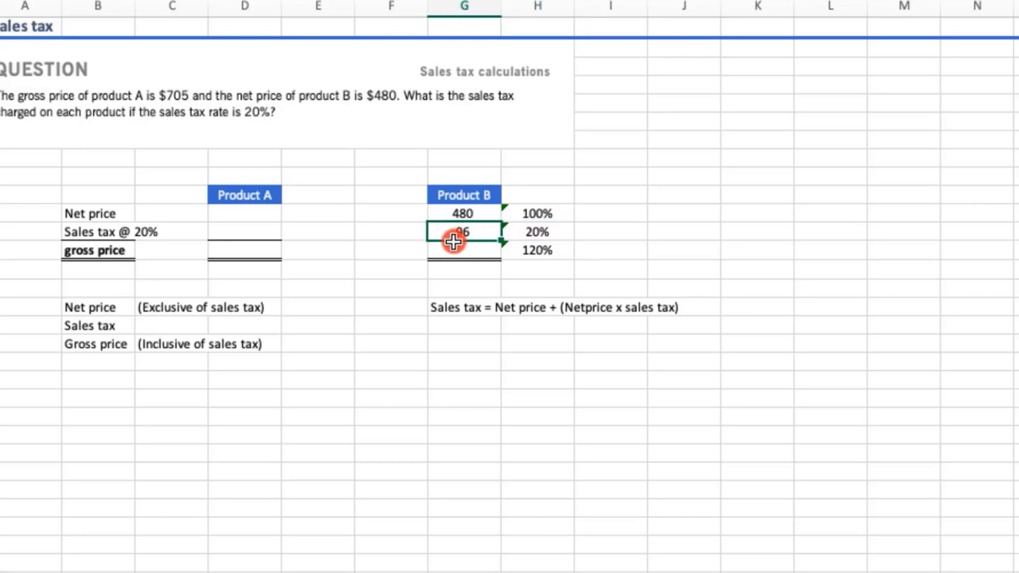
Step: Calculate Product B's gross price with the formula =SUM(G183:G184)
left_click(462, 251)
type("=su")
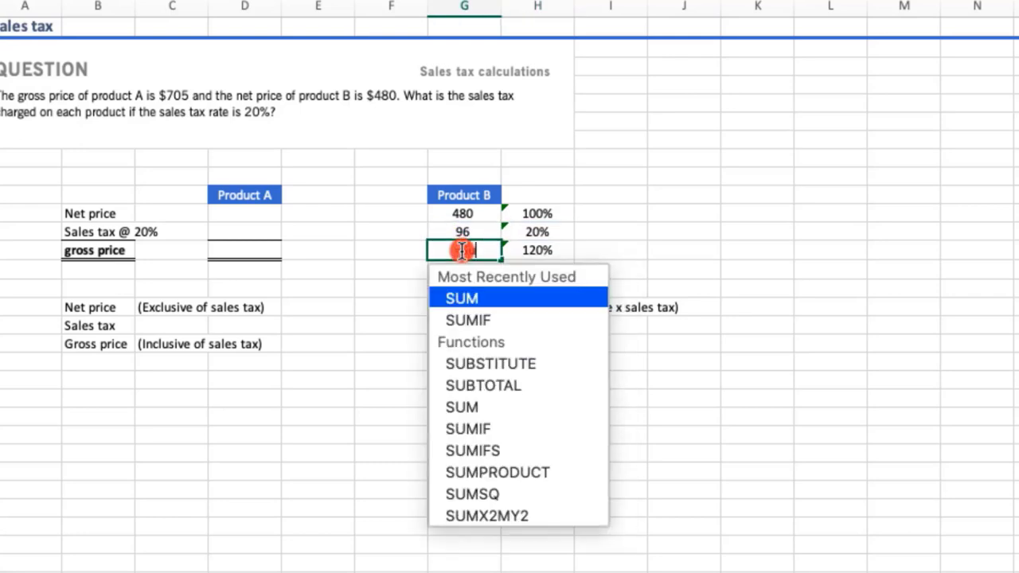
type("m(")
key("Up")
key("shift+Up")
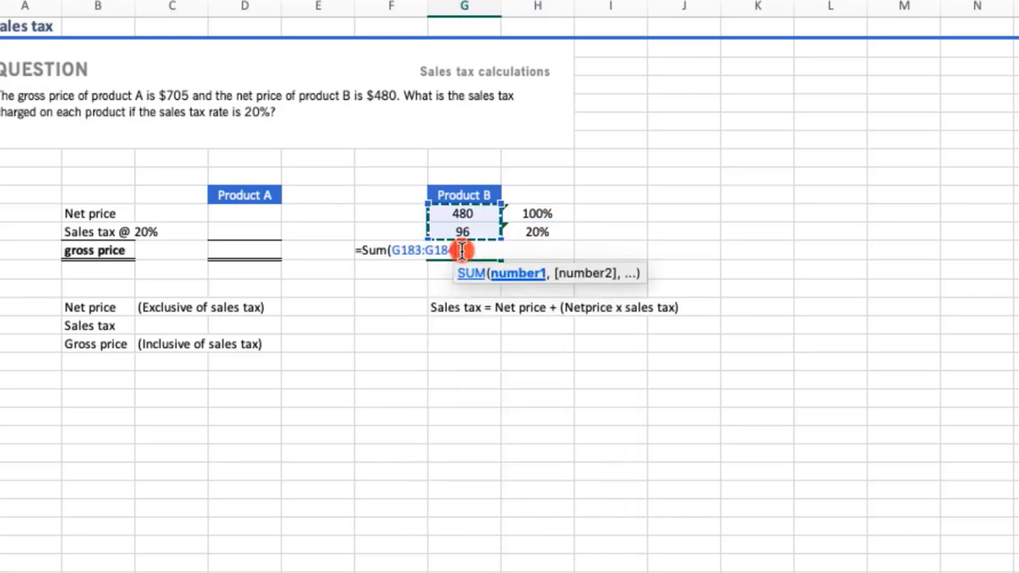
key("Return")
left_click(474, 249)
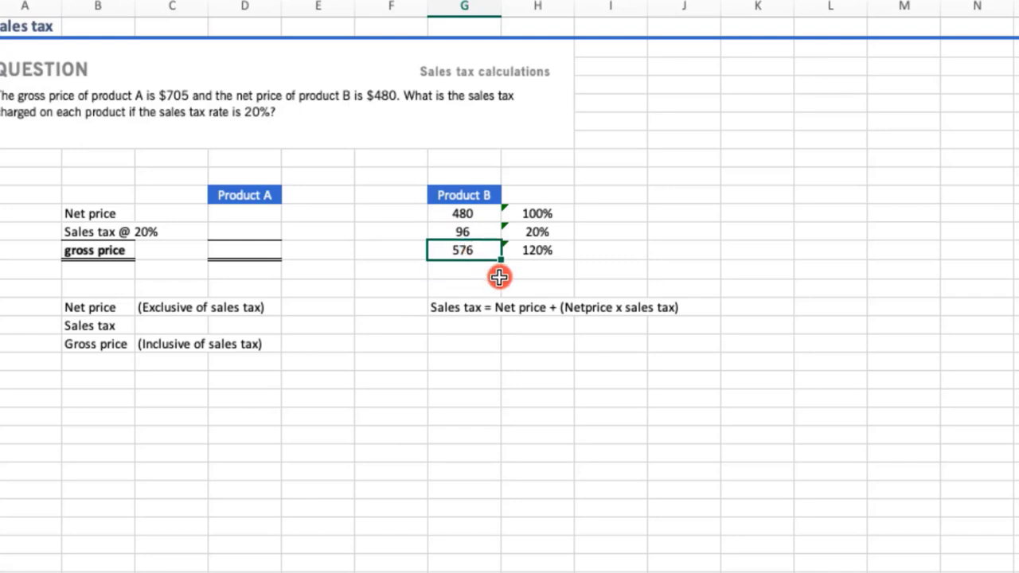
Step: Review Product B's net price, sales tax and gross price together with the matching percentages in column H
left_click(499, 275)
left_click(477, 249)
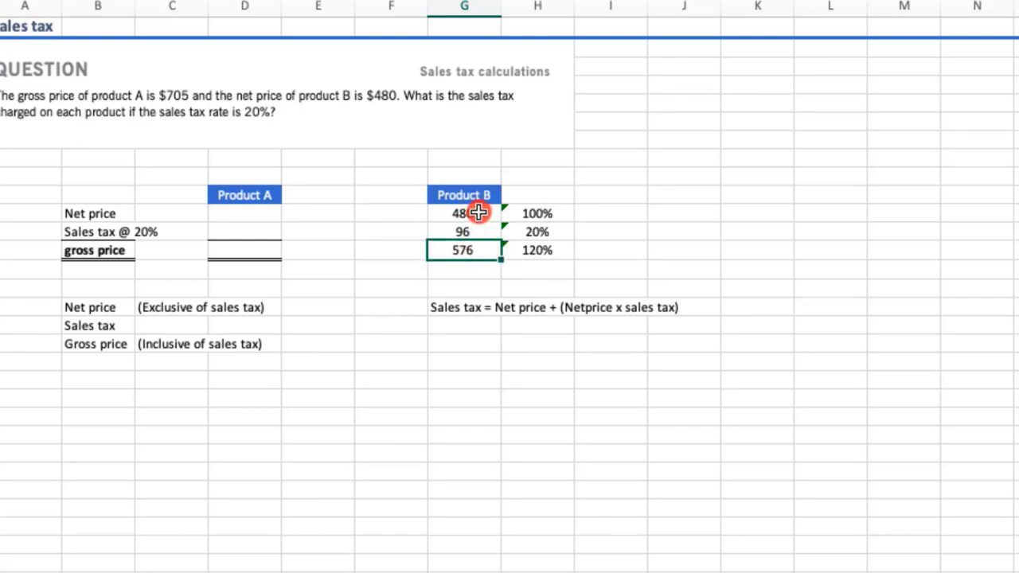
left_click(471, 212)
left_click(485, 231)
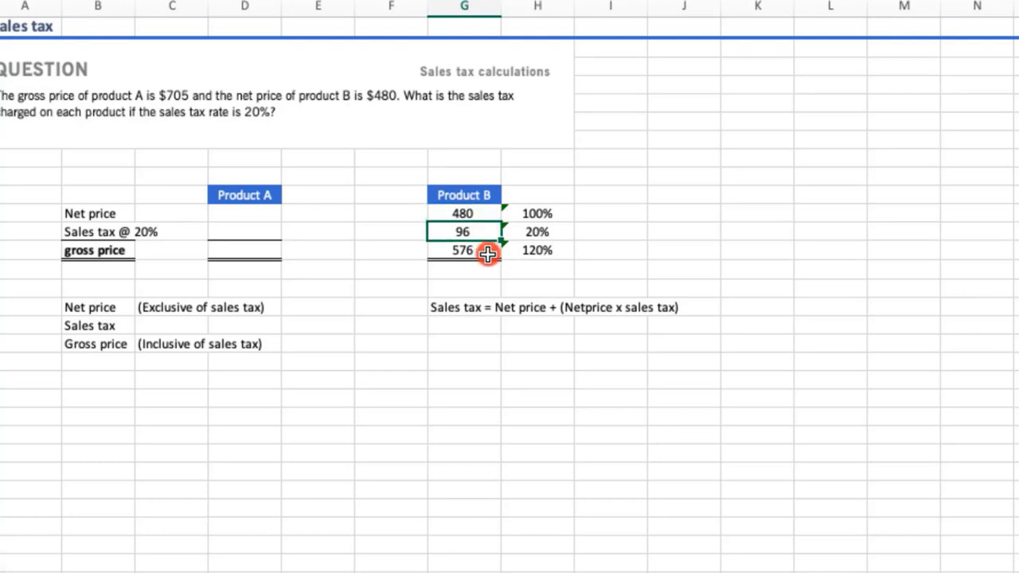
left_click(488, 253)
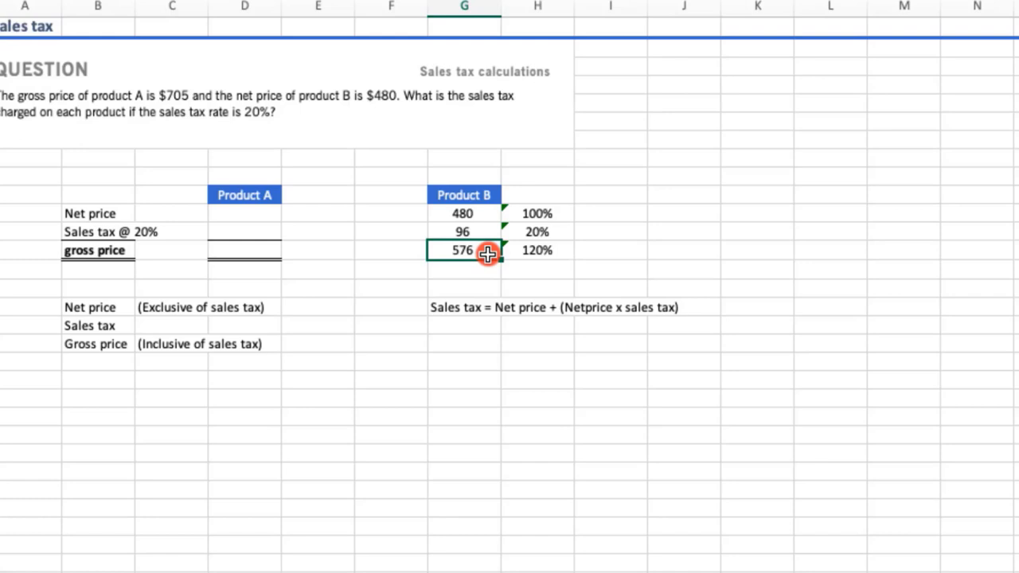
left_click(547, 215)
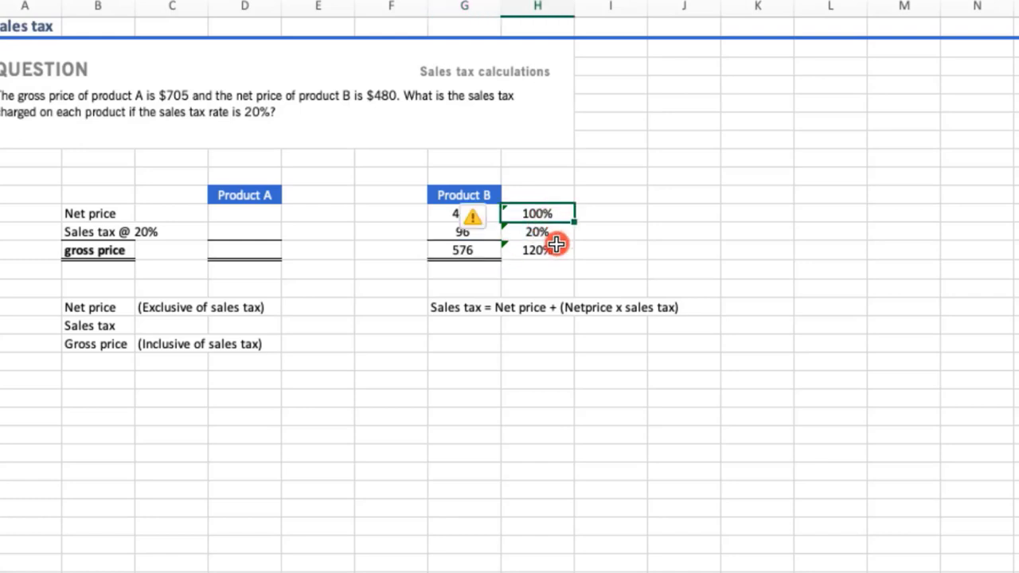
left_click(557, 232)
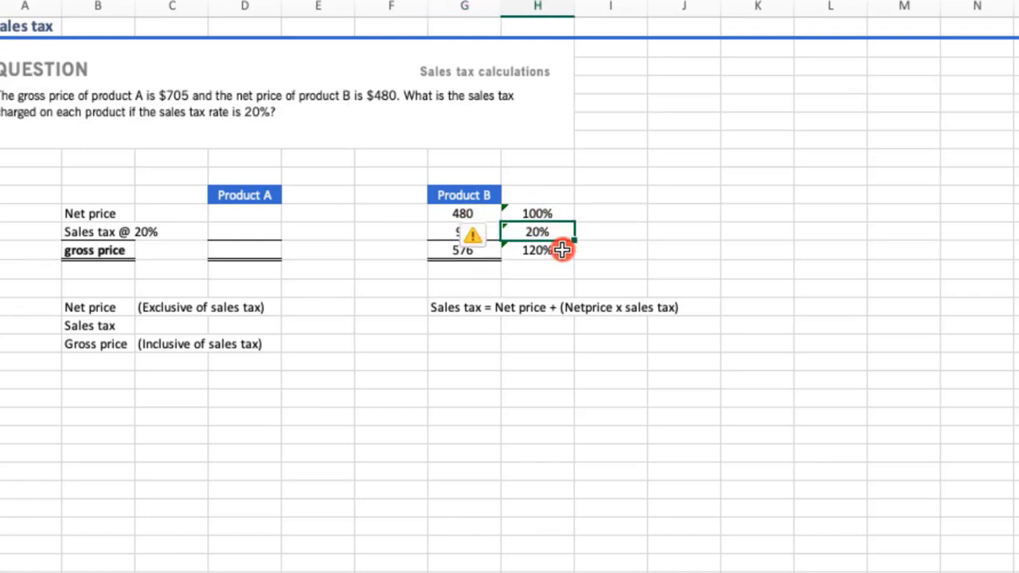
left_click(562, 250)
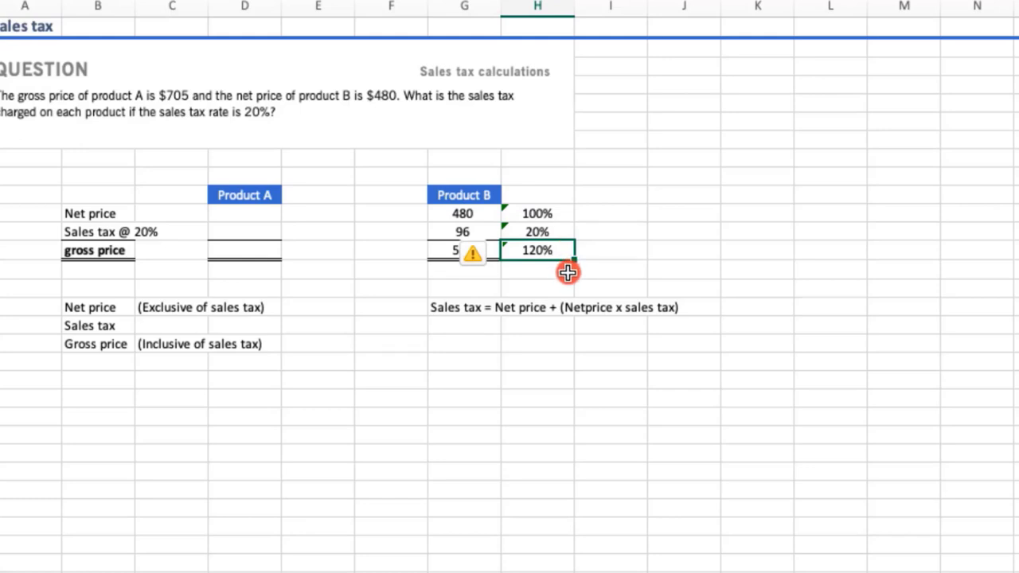
Step: Enter 705 as the gross price of Product A
left_click(266, 215)
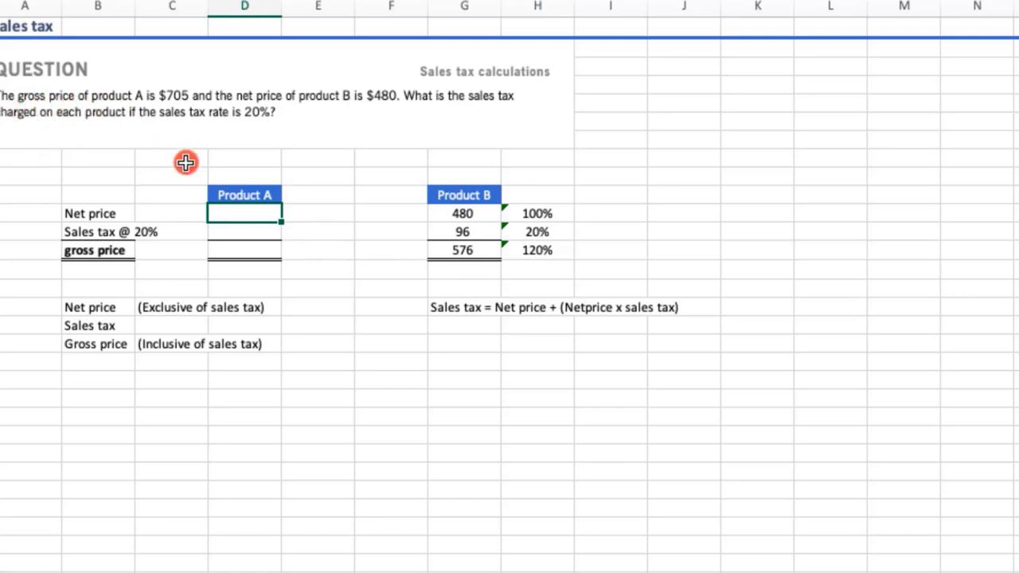
left_click(250, 247)
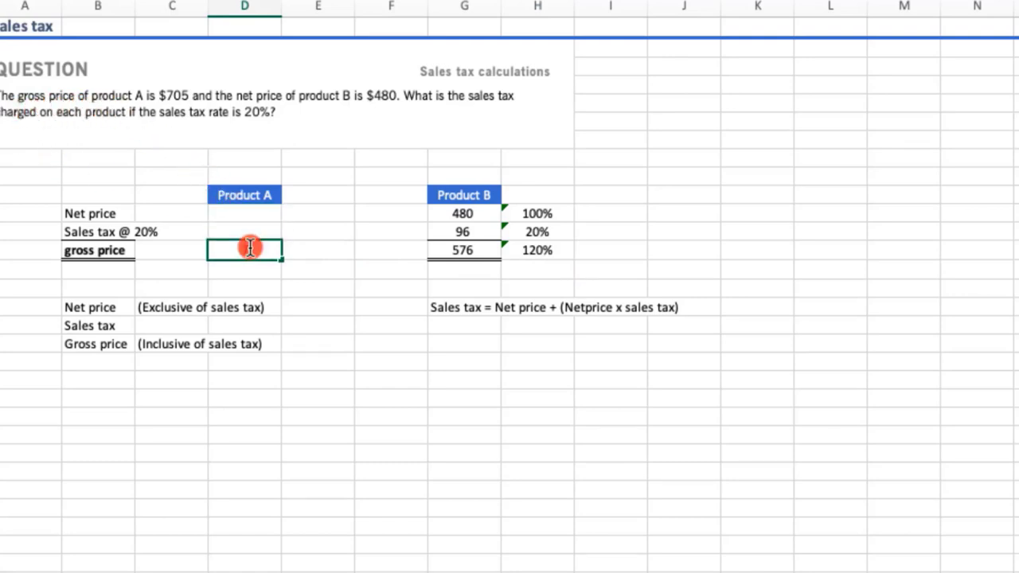
type("705")
key("Return")
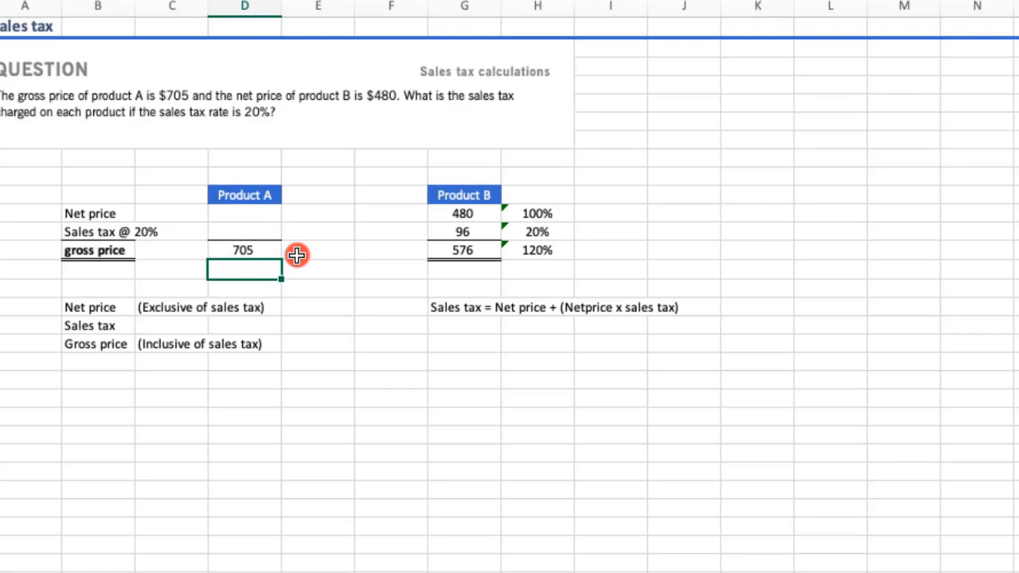
Step: Enter the percentages in column E beside Product A: 120% for gross price, 100% for net price and 20% for sales tax
left_click(296, 254)
type("120")
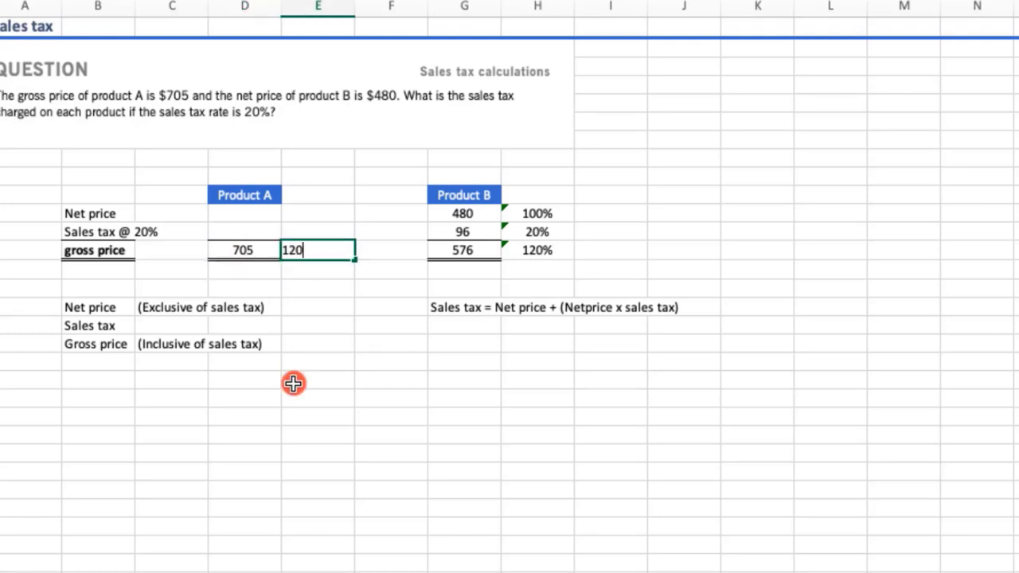
key("Return")
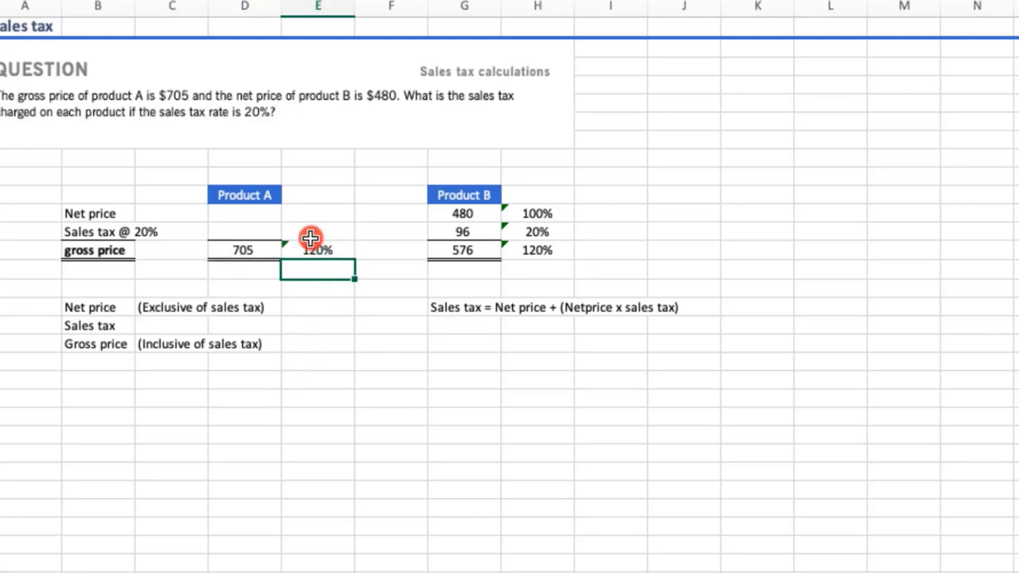
left_click(309, 231)
key("Up")
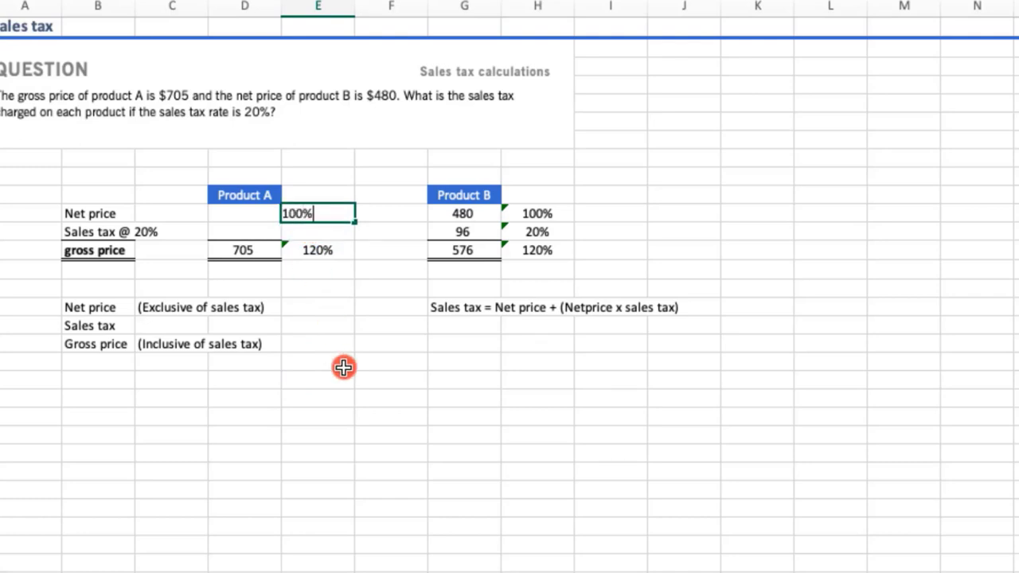
key("Return")
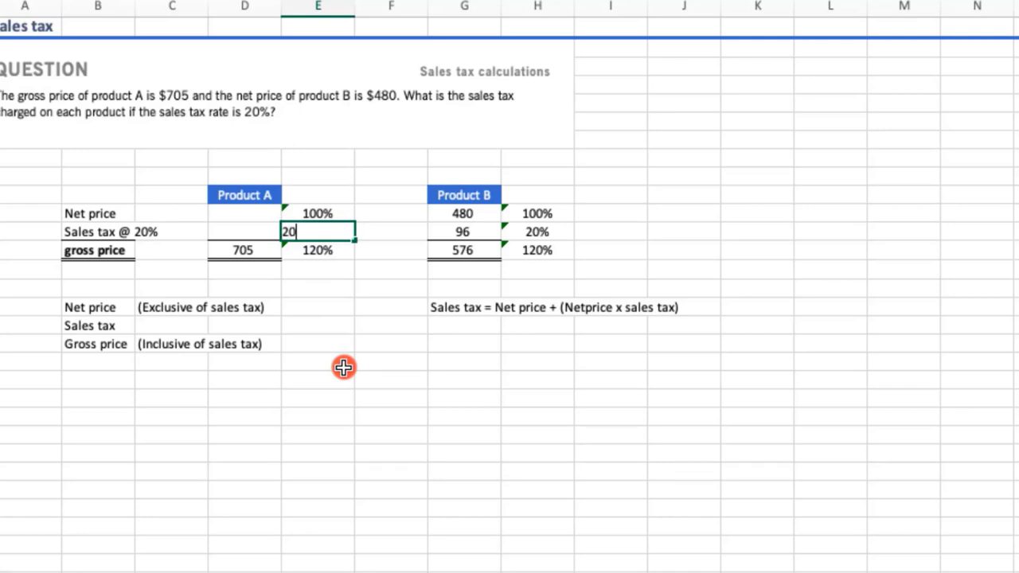
type("20%")
key("Return")
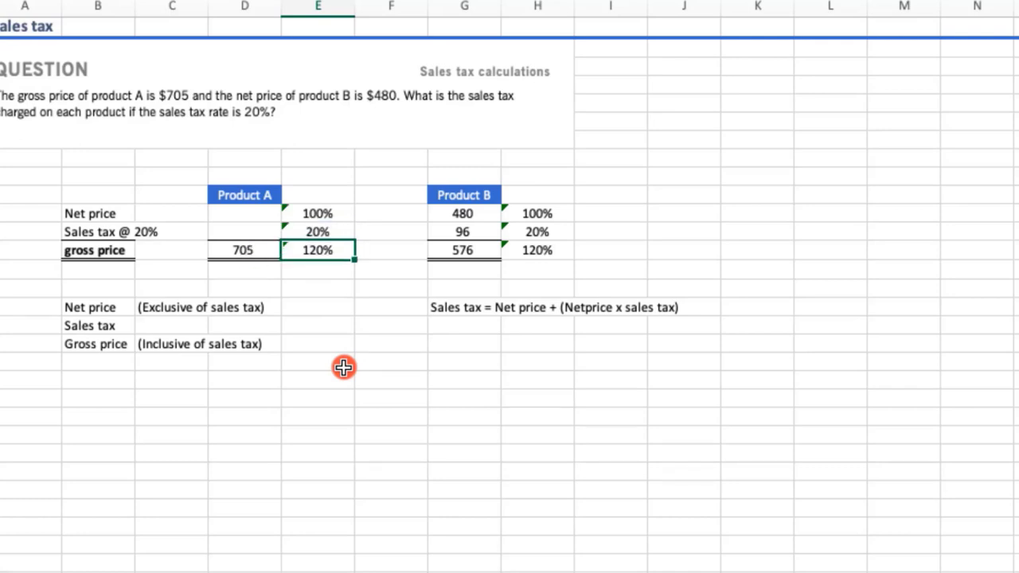
Step: Try taking 20% of Product A's gross price with =D185*0.20 in cell E187, and clear that trial calculation
left_click(328, 282)
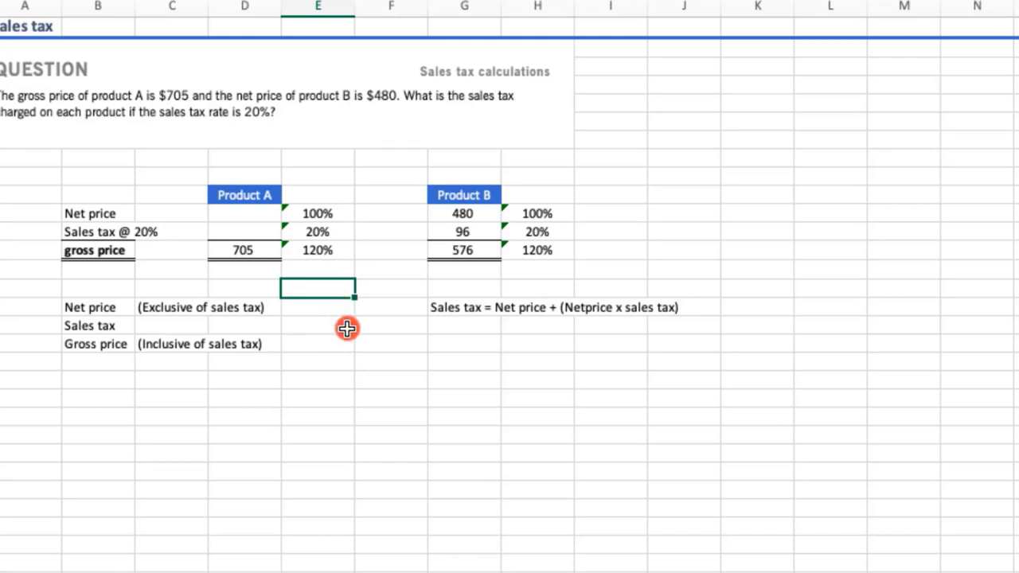
type("=")
key("Left")
key("Up")
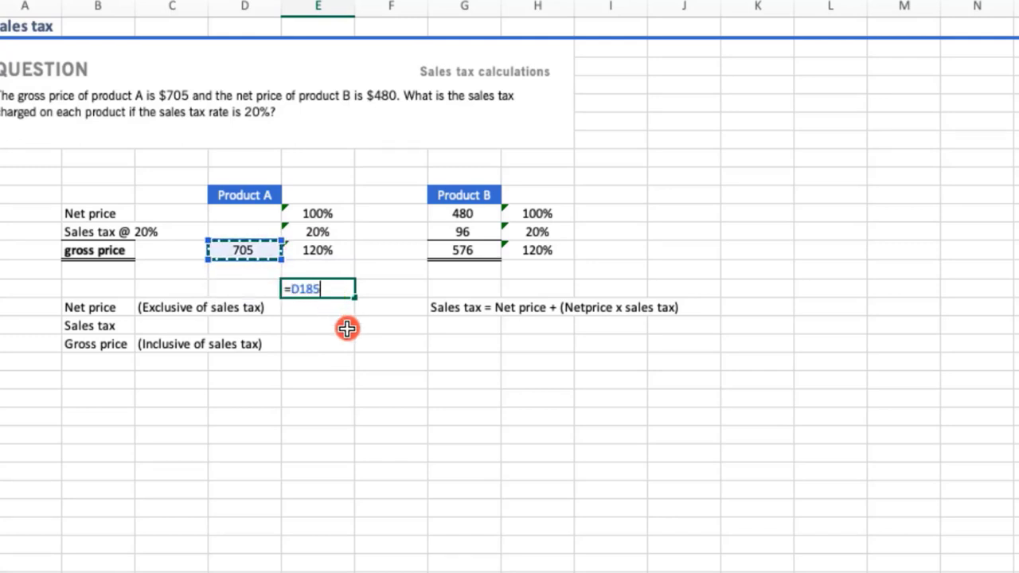
type("*0.20")
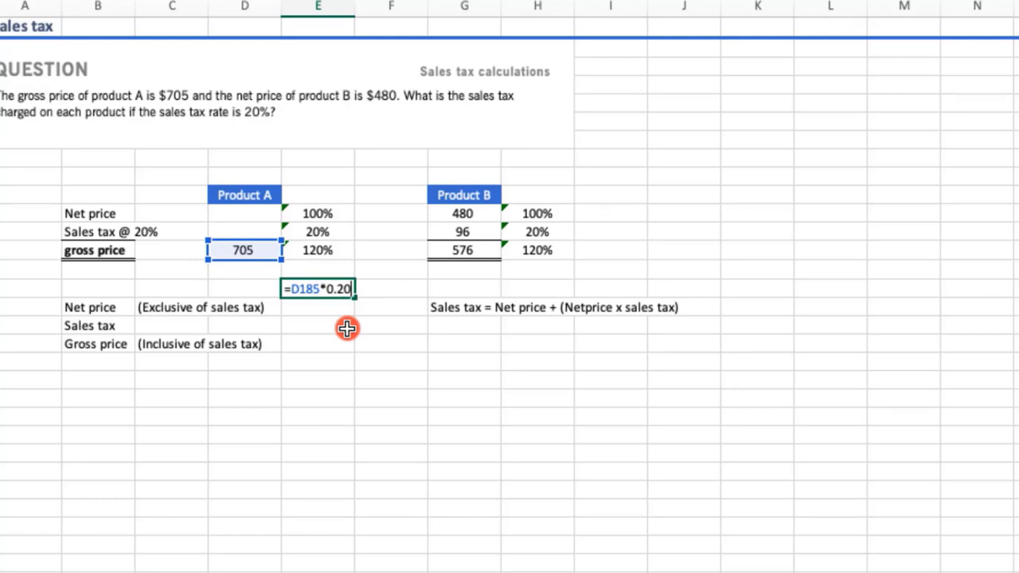
key("Return")
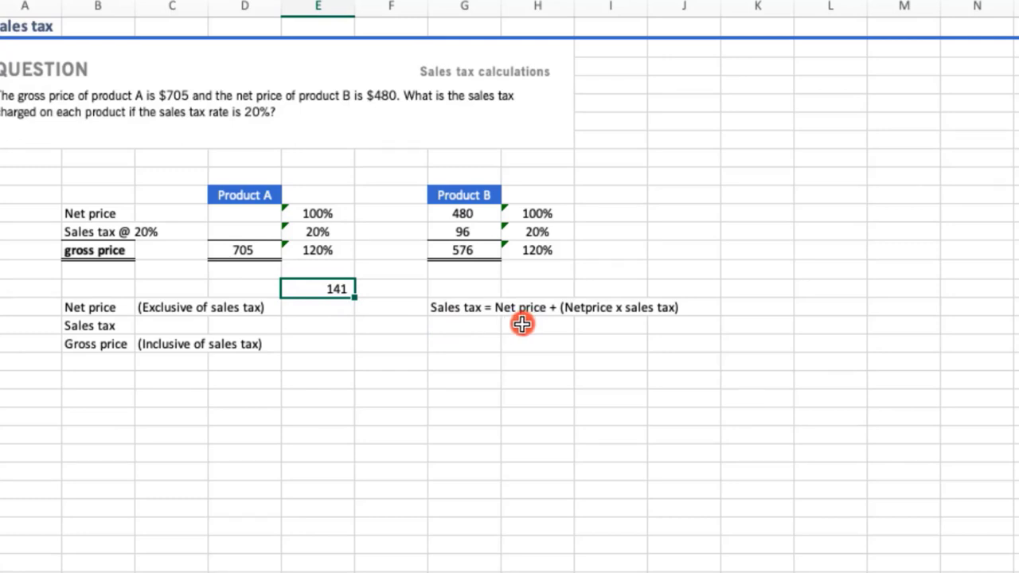
key("Delete")
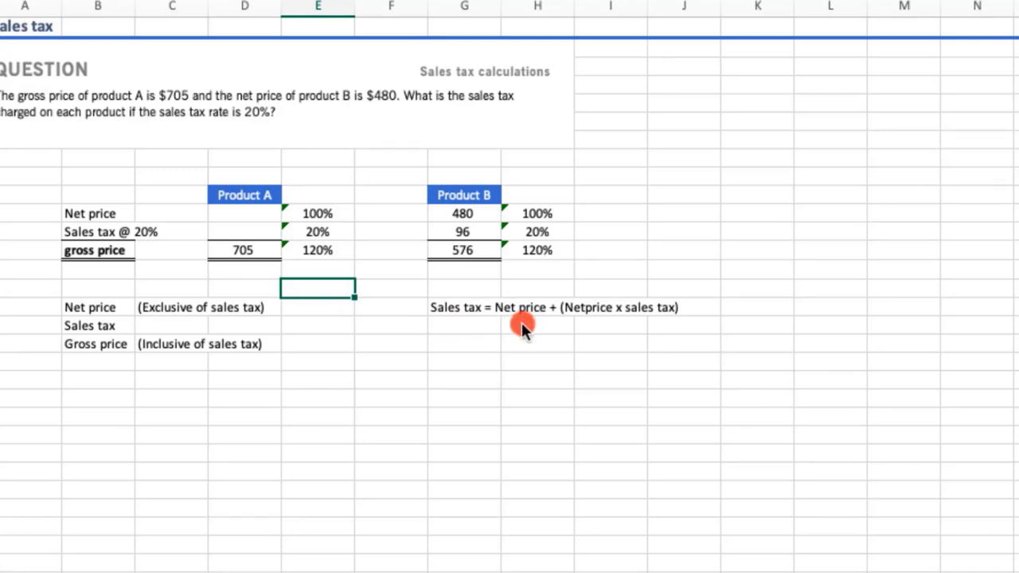
Step: Calculate Product A's net price from its gross price with the formula =D185/E185*E183
left_click(259, 210)
left_click(266, 250)
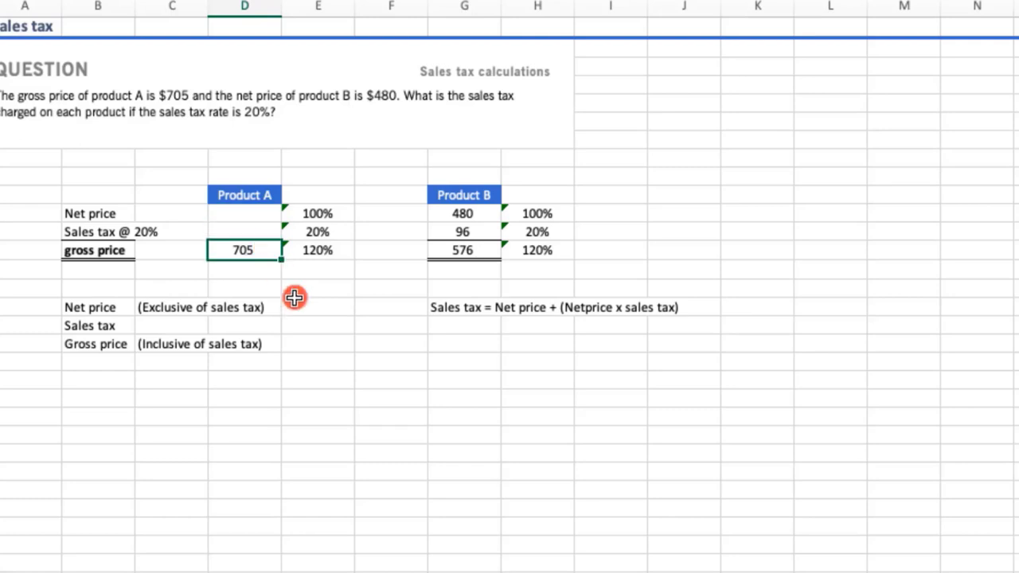
key("Up")
key("Up")
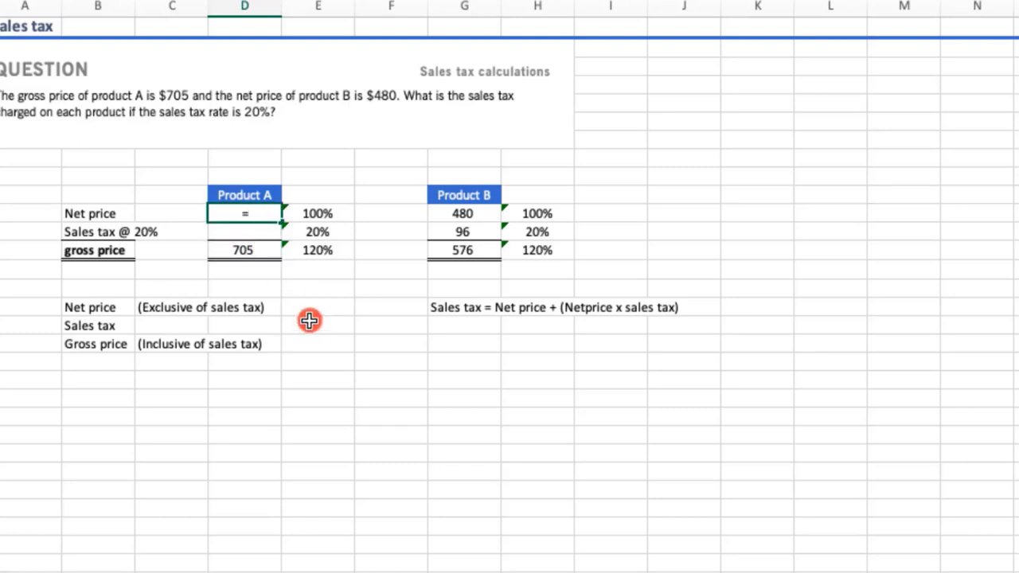
type("=")
key("Down")
key("Down")
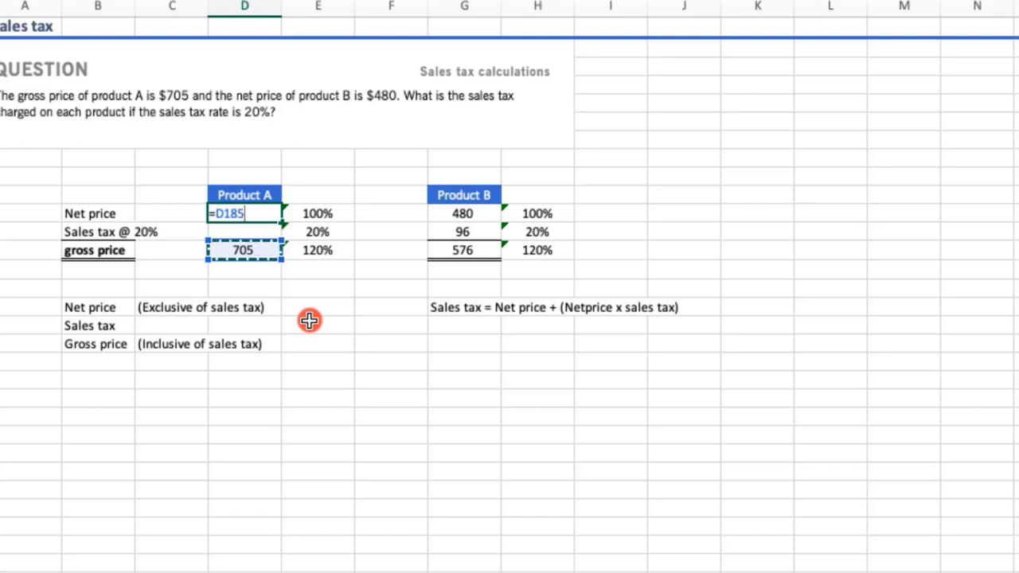
type("/")
key("Right")
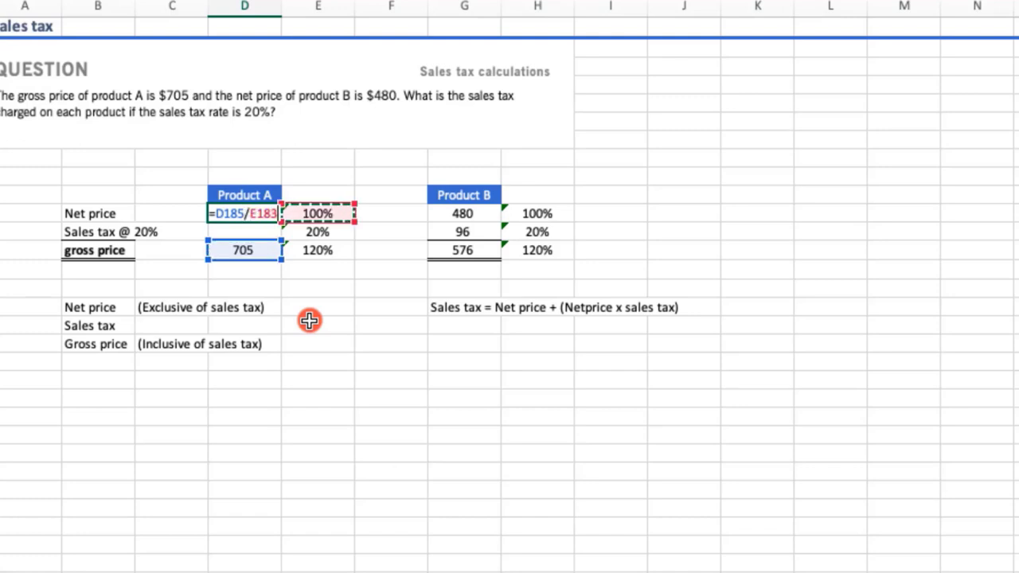
key("Down")
key("Down")
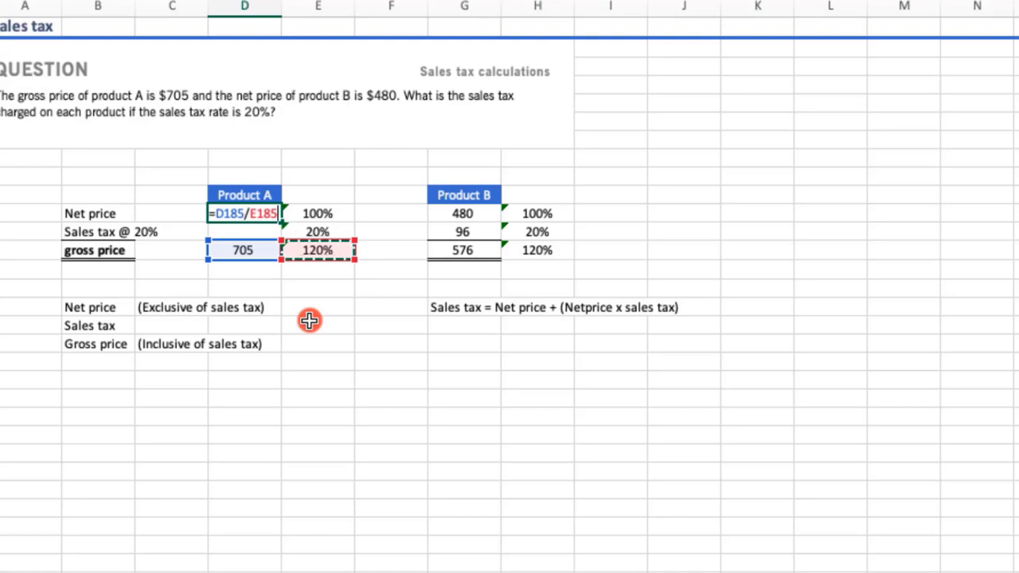
type("*")
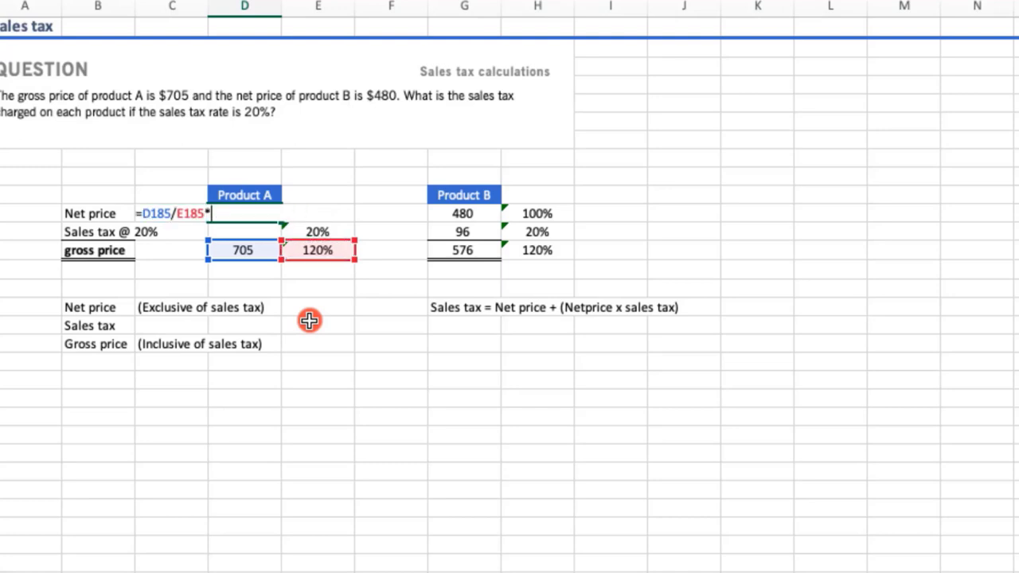
key("Up")
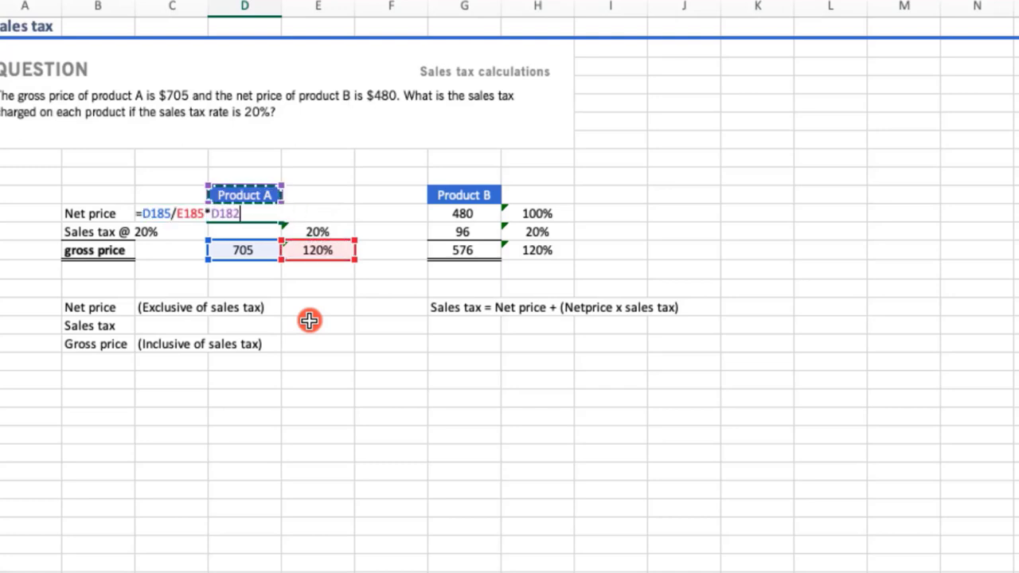
key("Right")
key("Down")
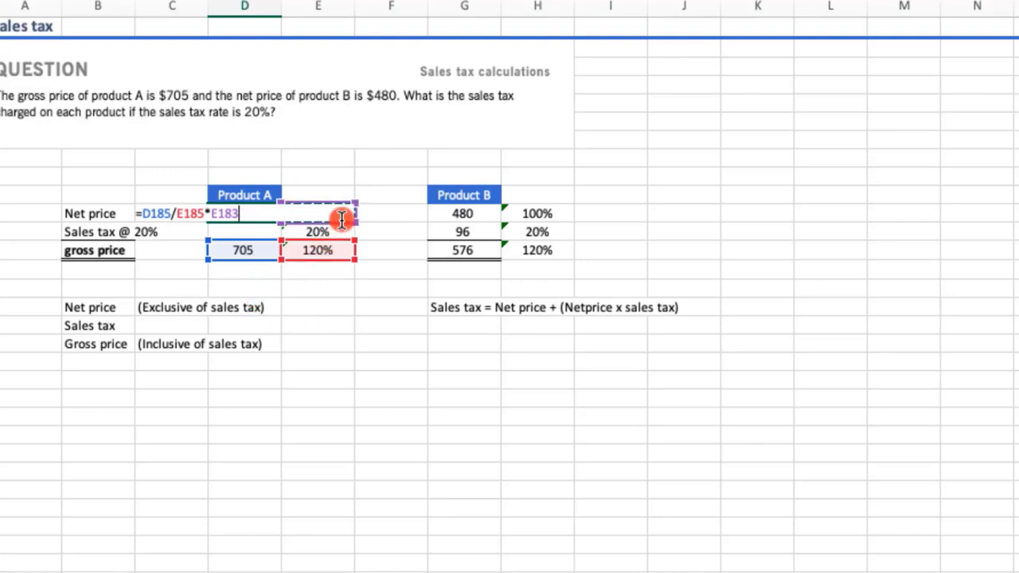
key("Return")
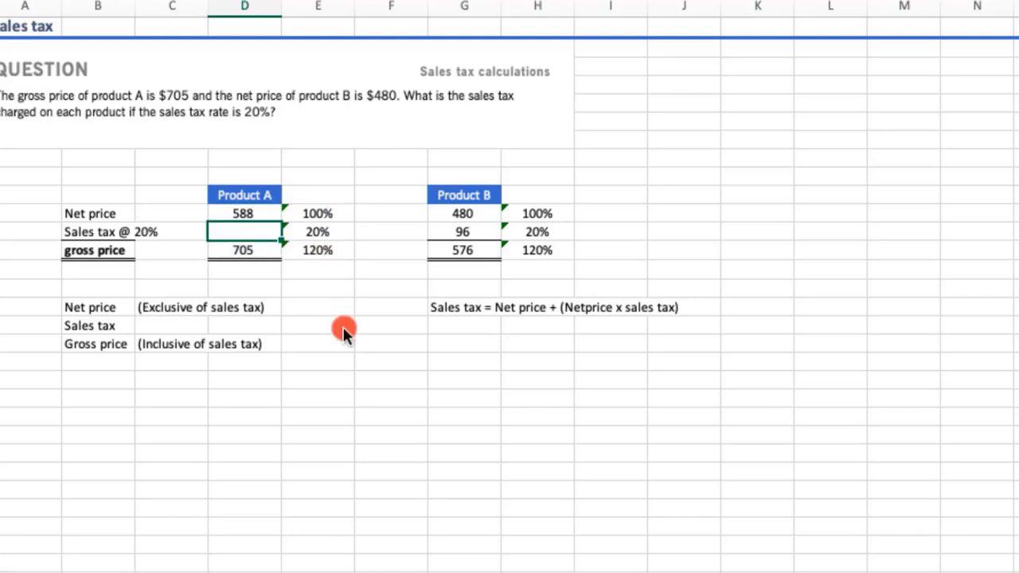
key("Up")
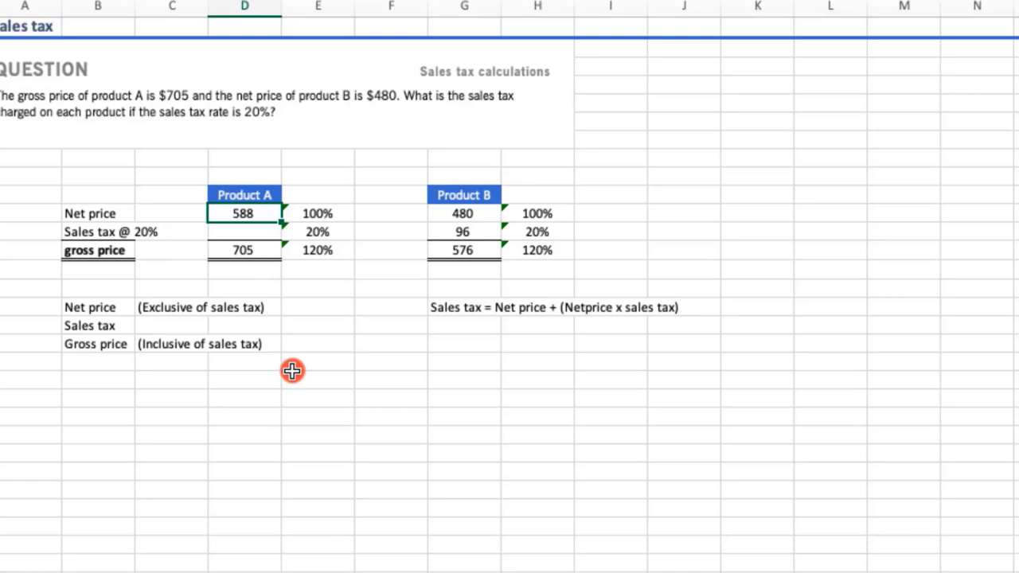
Step: Calculate Product A's sales tax from its net price with the formula =D183*0.20
left_click(254, 250)
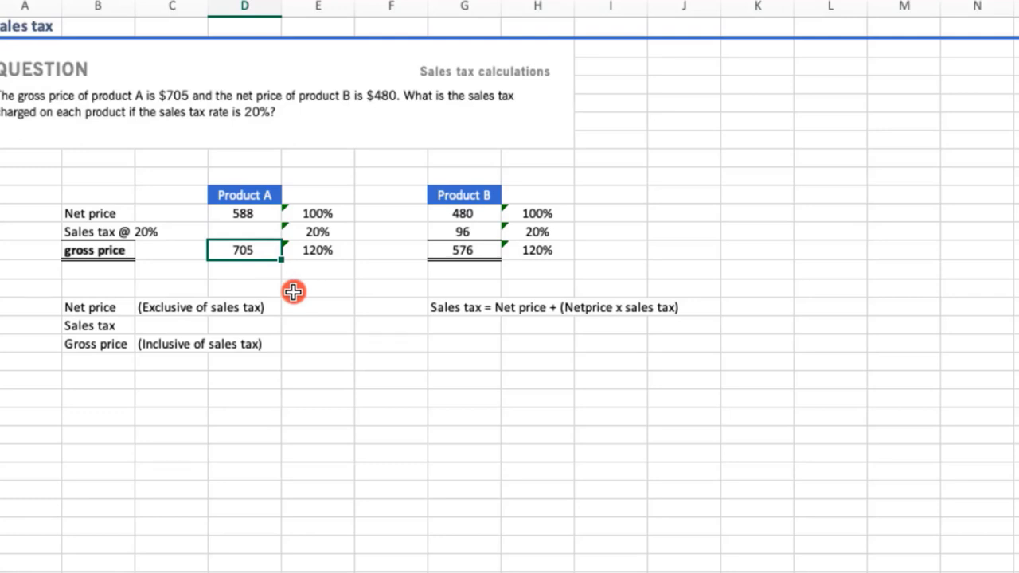
left_click(246, 230)
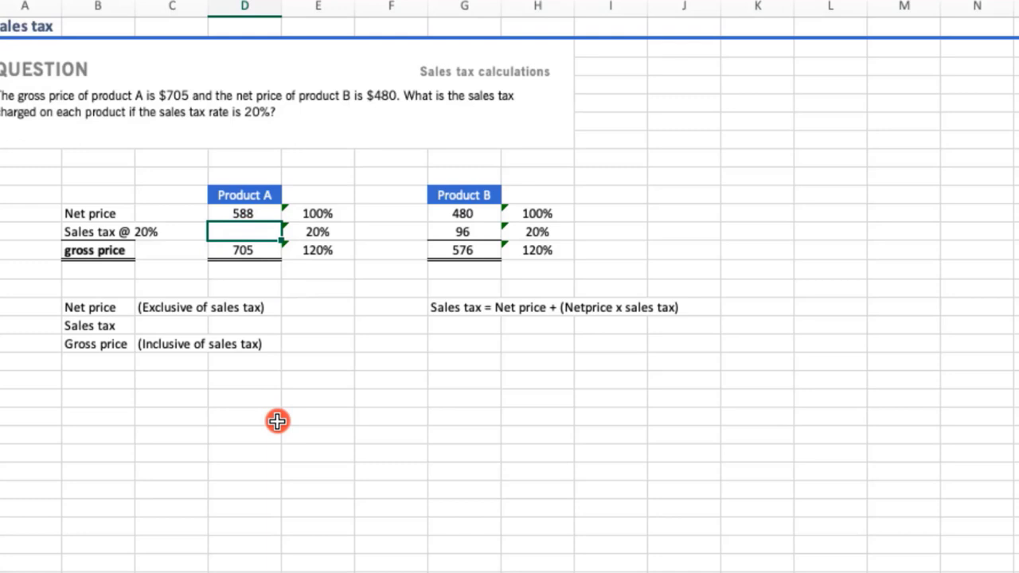
type("=")
key("Up")
type("*")
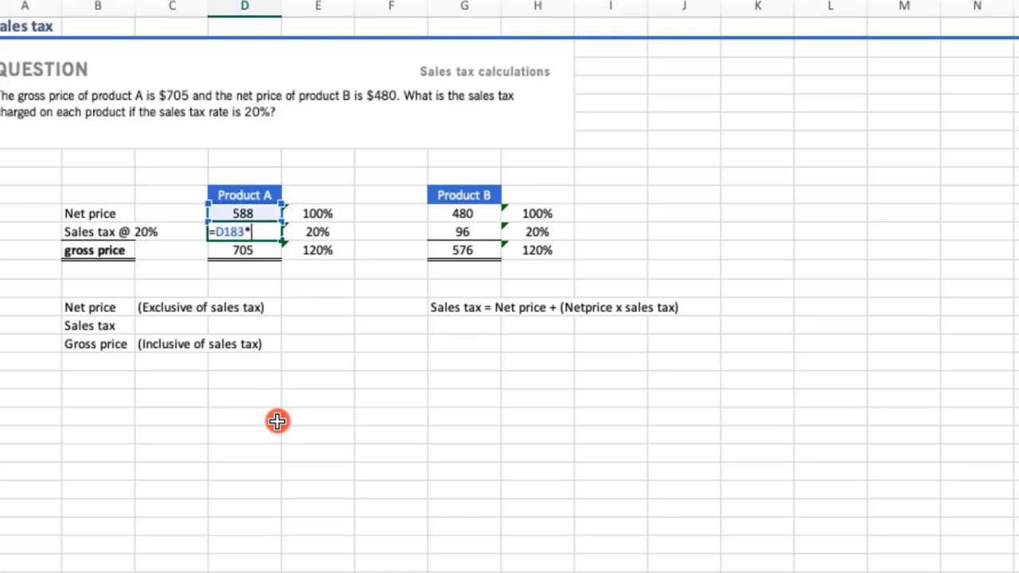
type("0.20")
key("Return")
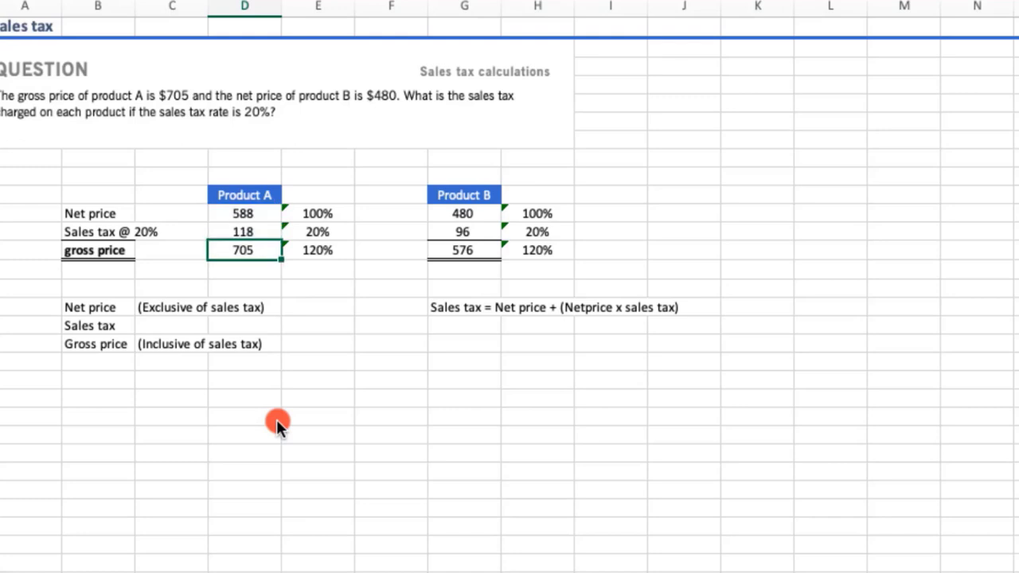
left_click(263, 232)
Step: Try adding Product A's net price and sales tax with =D183+D184 in cell E186, and clear that entry
left_click(301, 270)
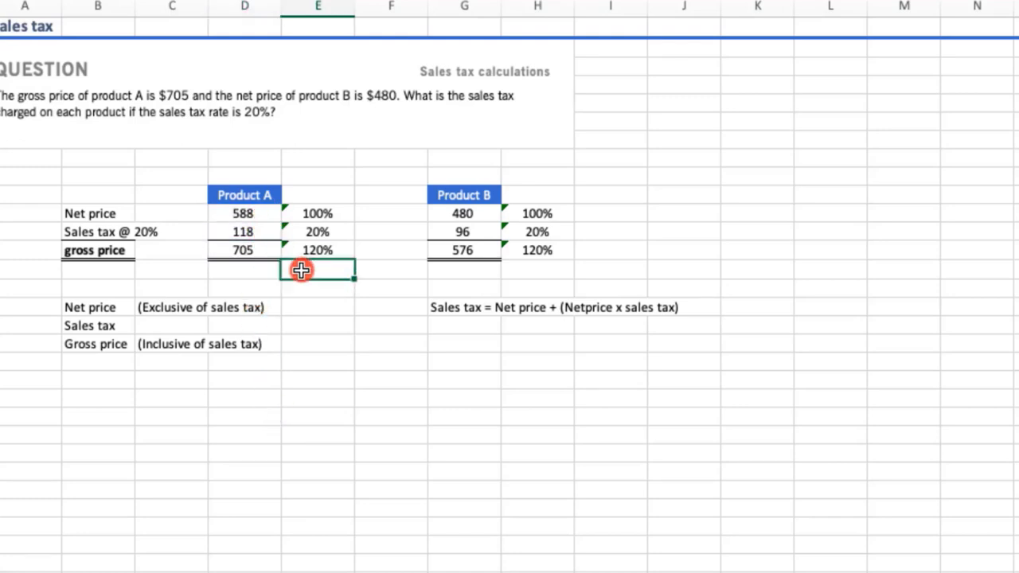
type("=")
key("Up")
key("Up")
key("Up")
key("Left")
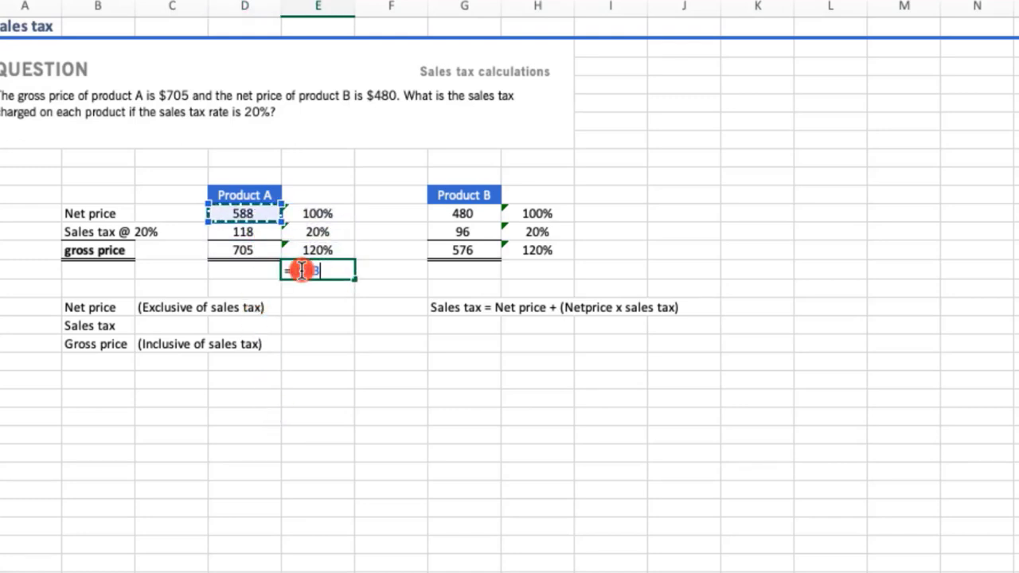
type("+")
key("Left")
key("Up")
key("Up")
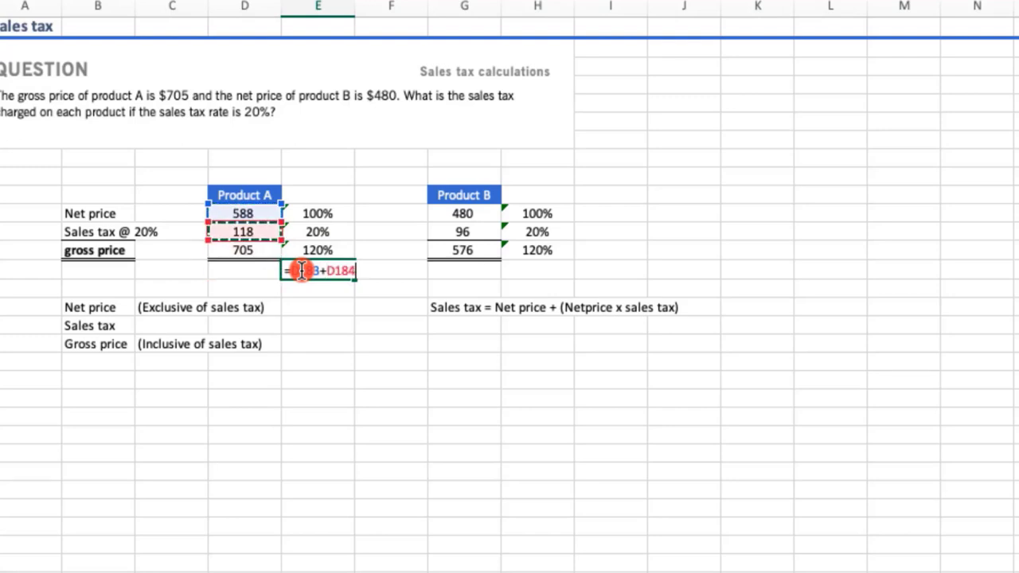
key("Return")
left_click(301, 270)
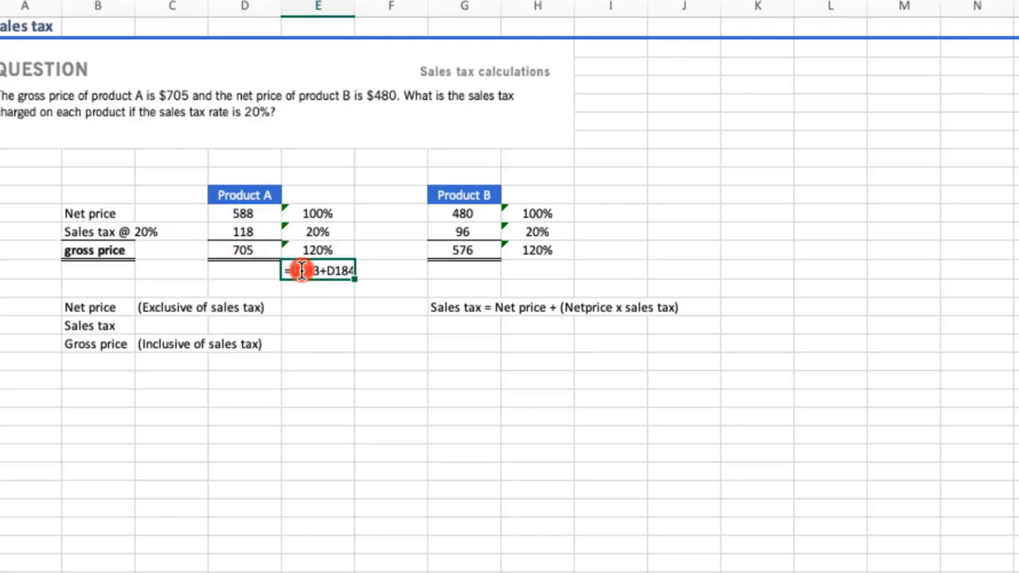
key("Delete")
Step: Check Product A's gross price by adding net price and sales tax with =D183+D184 in cell D186, and clear the check
key("Left")
type("=")
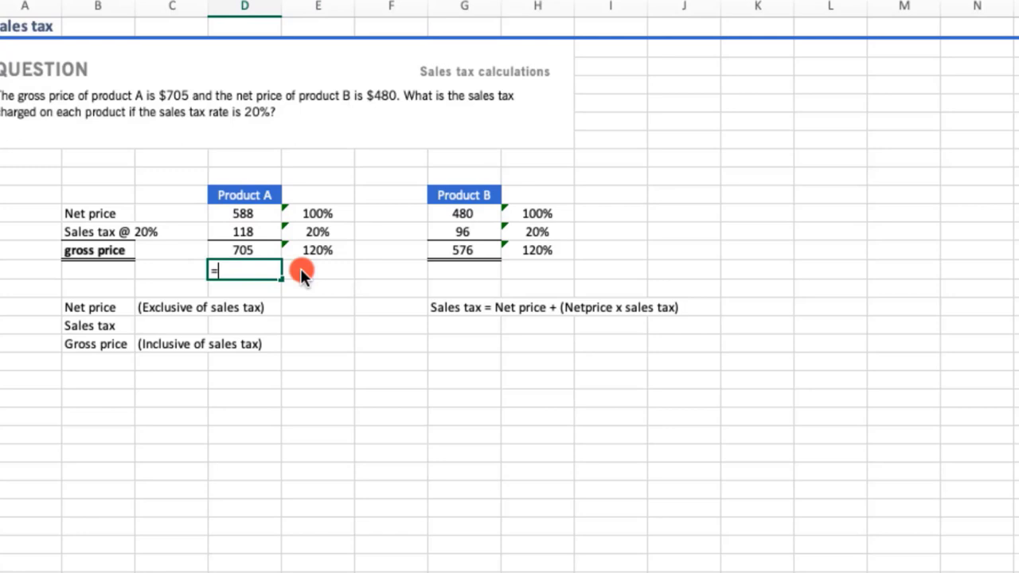
key("Up")
key("Up")
key("Up")
type("+")
key("Up")
key("Up")
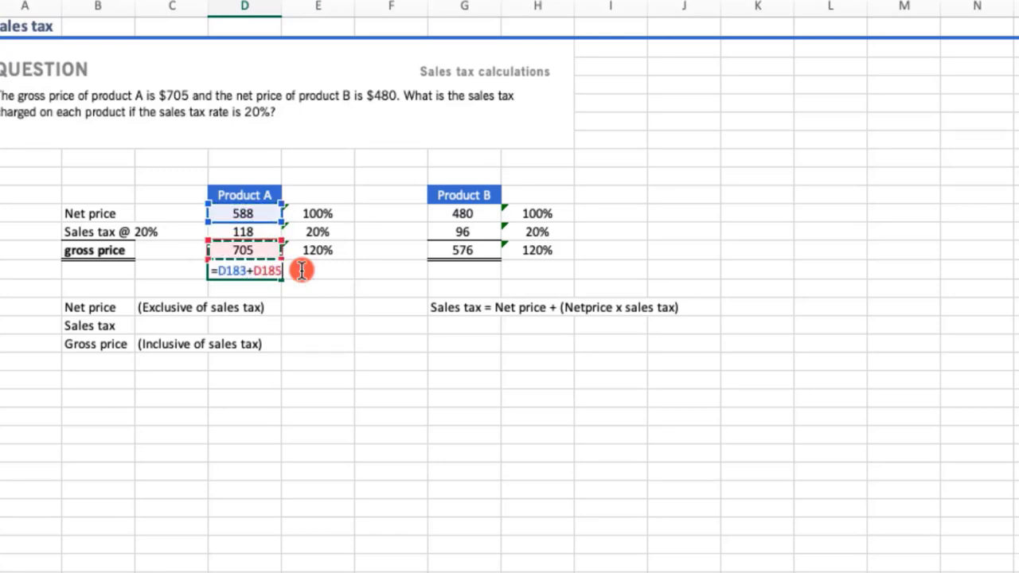
key("Return")
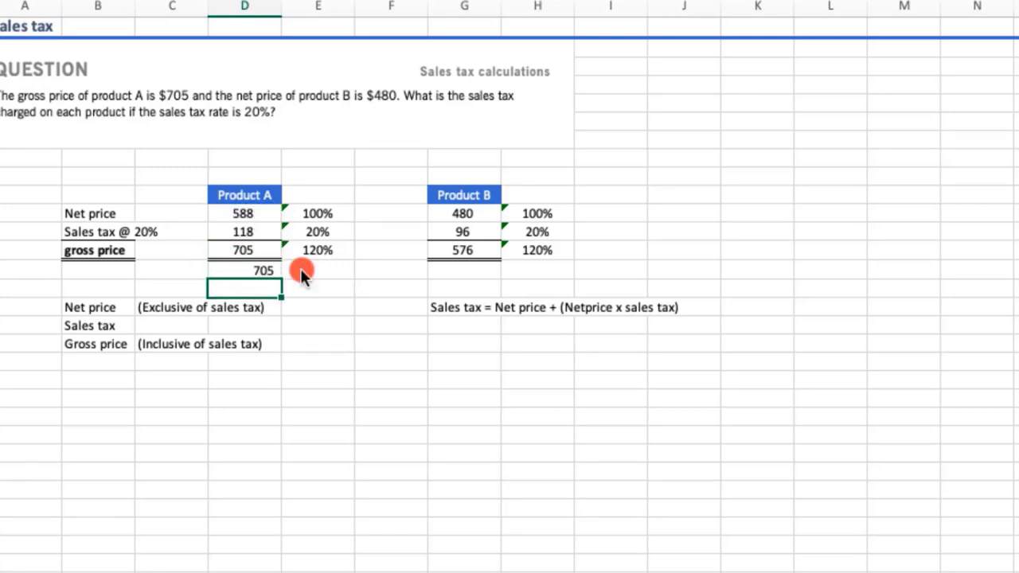
left_click(248, 270)
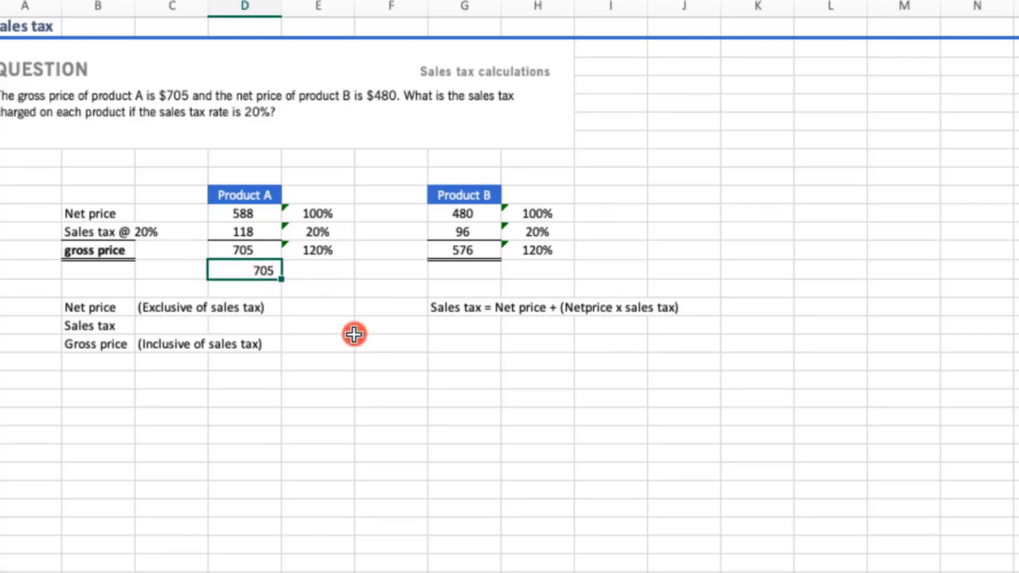
key("Delete")
Step: Replace Product A's sales tax calculation with one based on the gross price, using the formula =D185/E185*E184
key("Up")
key("Up")
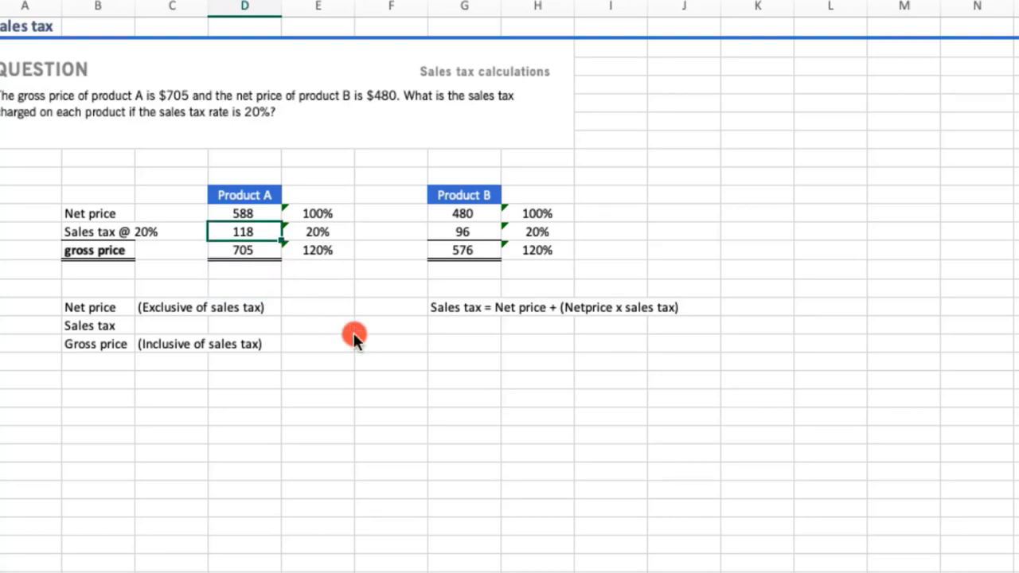
key("Delete")
type("=")
key("Down")
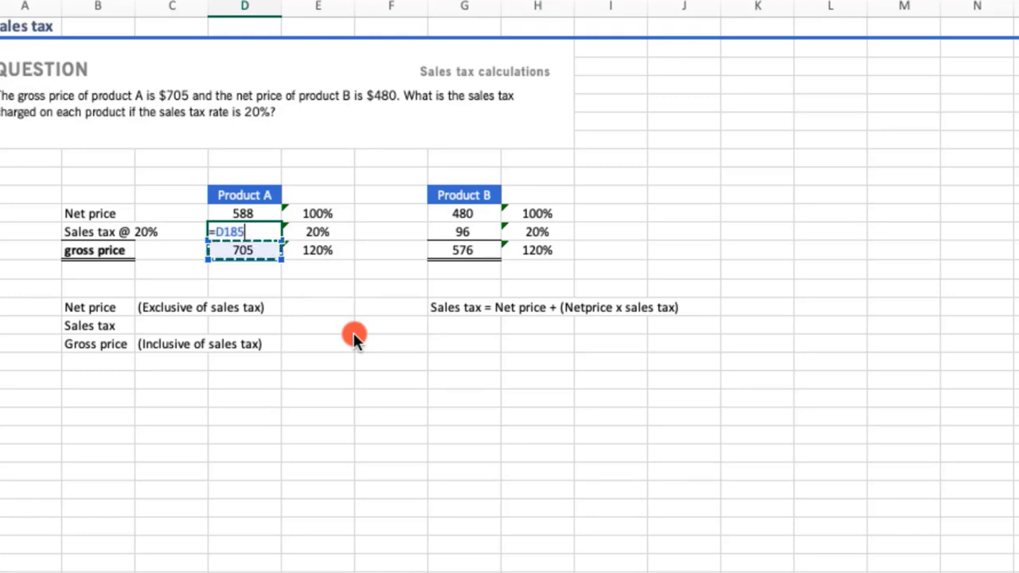
type("/")
key("Right")
key("Down")
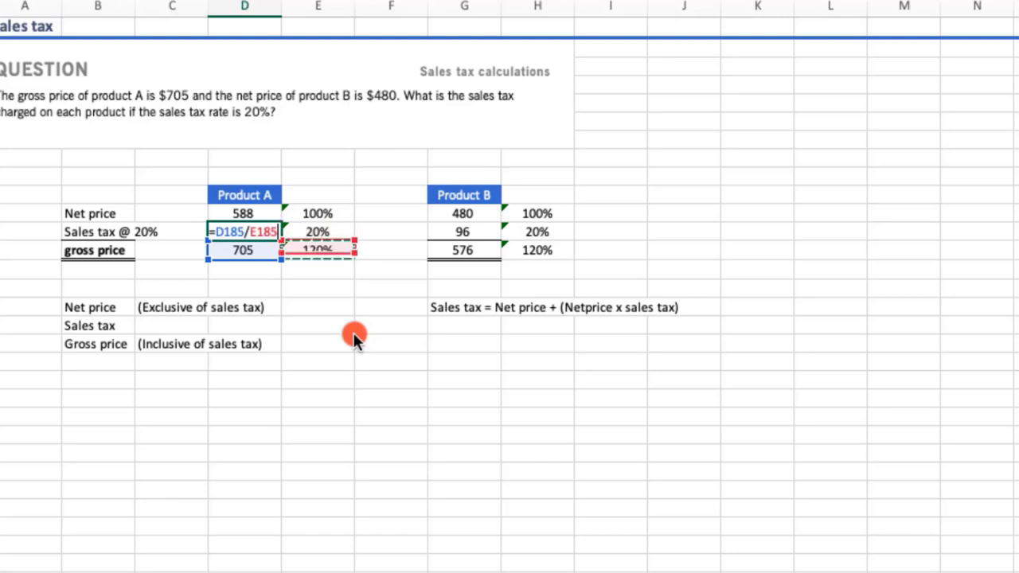
type("*")
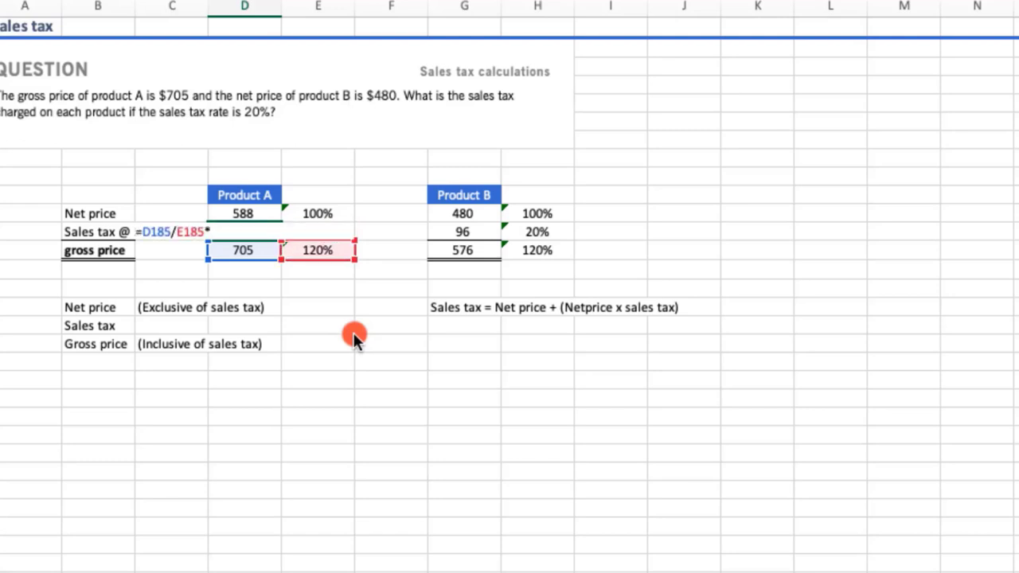
key("Up")
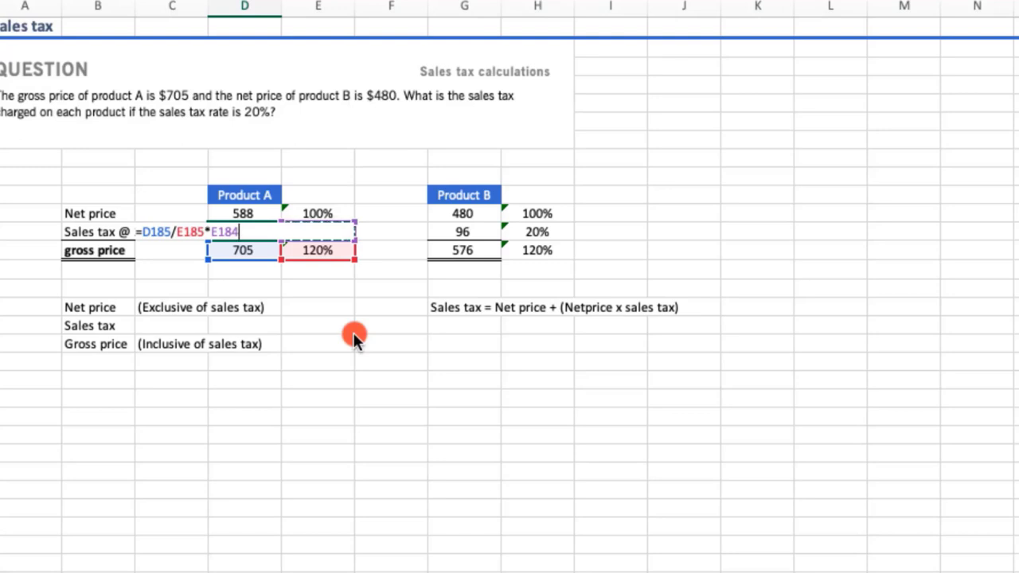
key("Return")
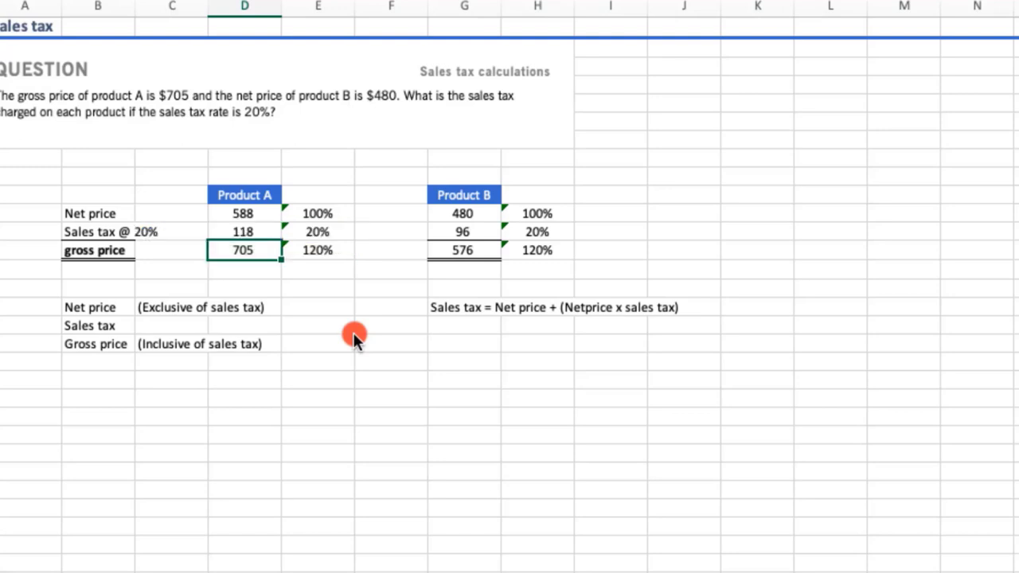
left_click(255, 229)
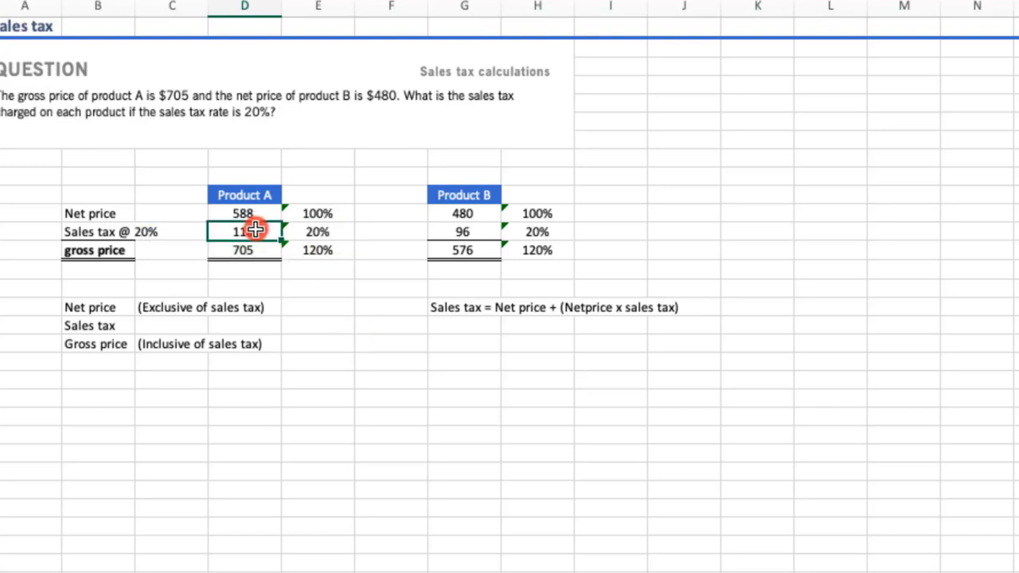
left_click(335, 377)
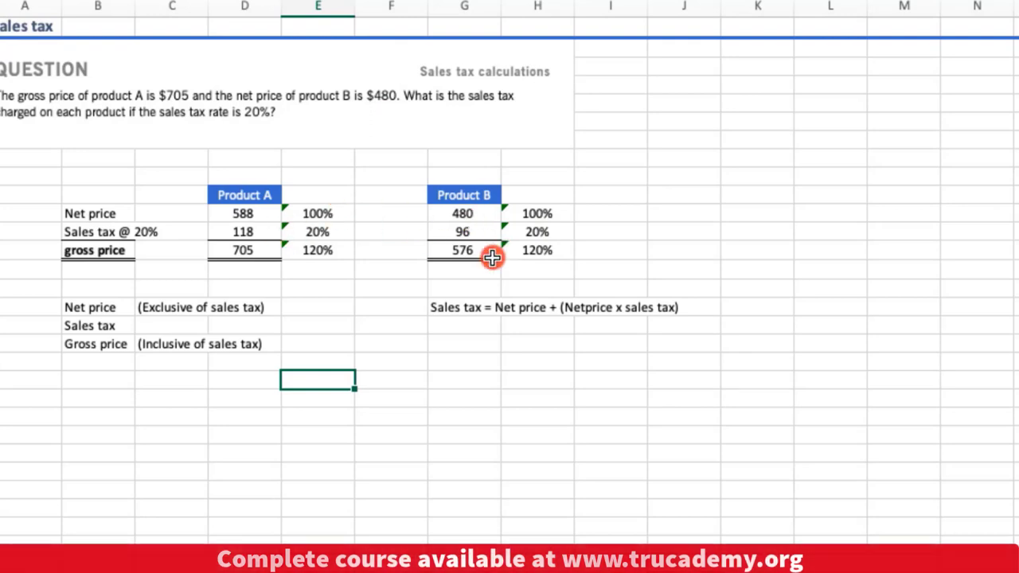
left_click(435, 401)
left_click(291, 427)
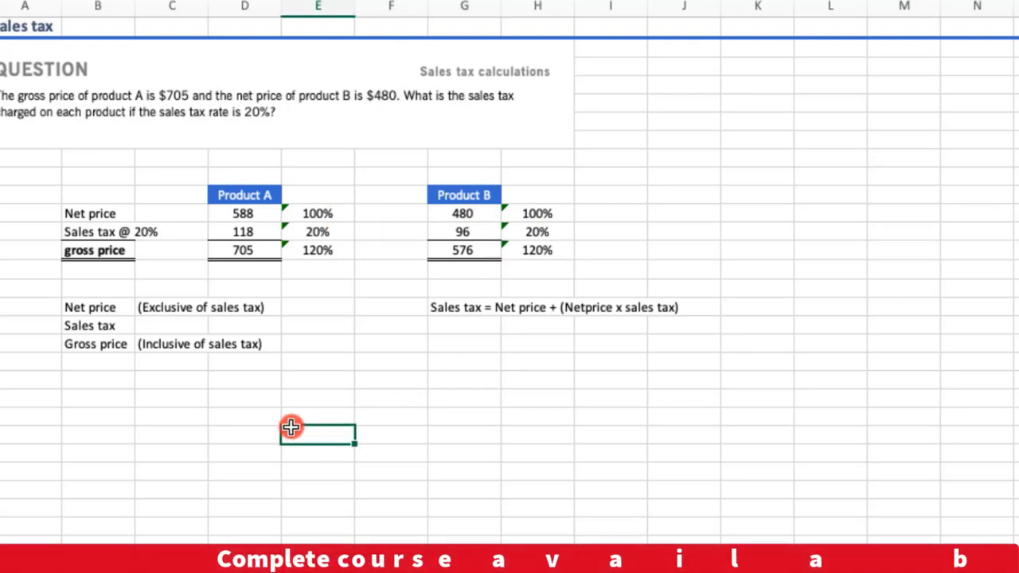